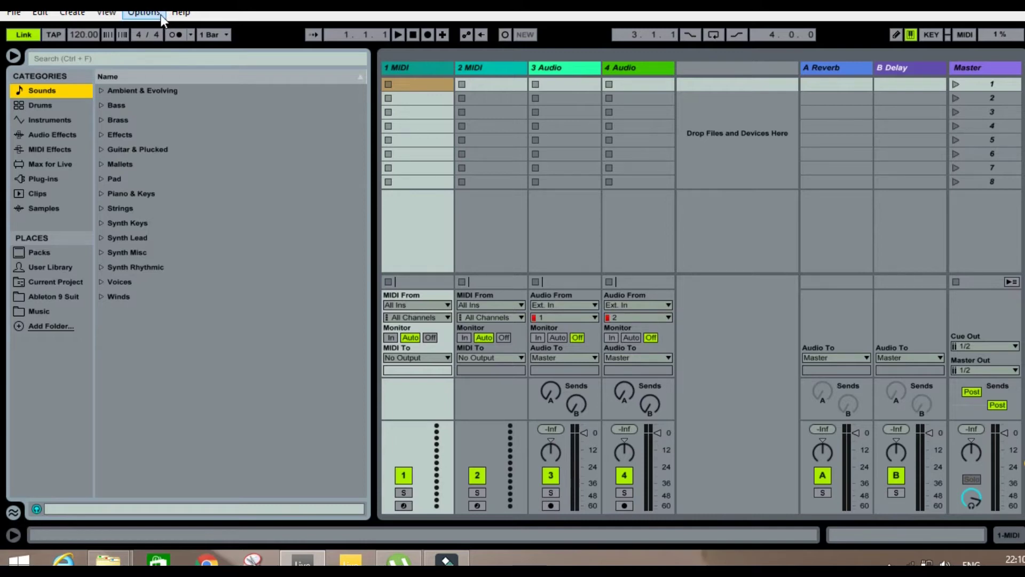
# In the File Folder preferences, turn the VST plug-in custom folder option off and back on.
pyautogui.click(145, 16)
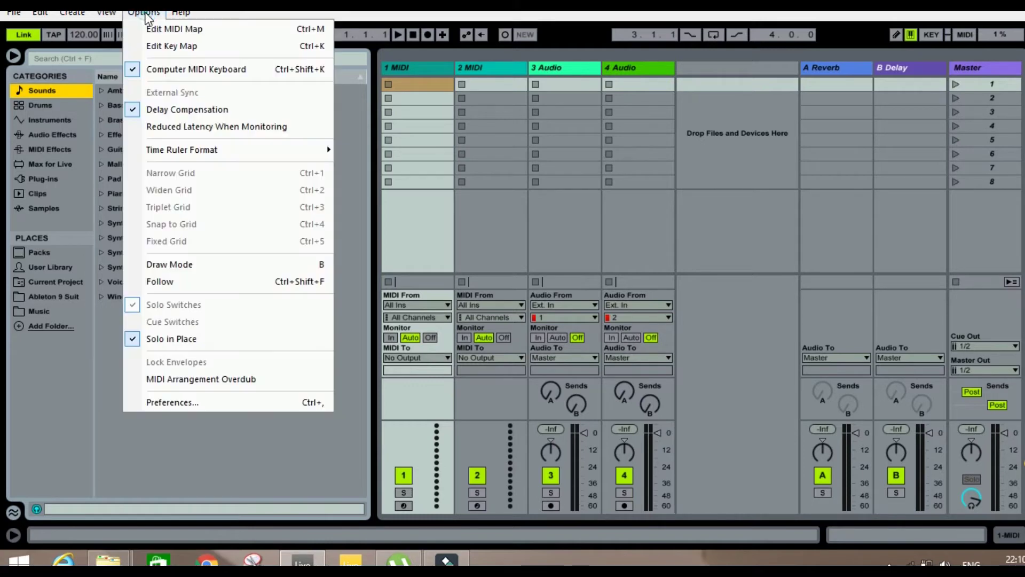
pyautogui.click(184, 405)
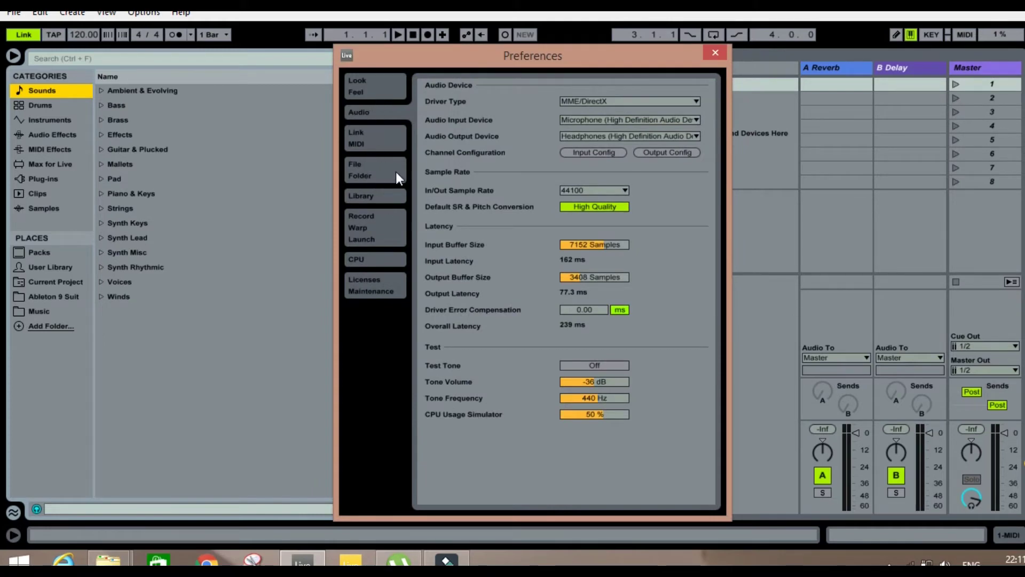
pyautogui.click(364, 172)
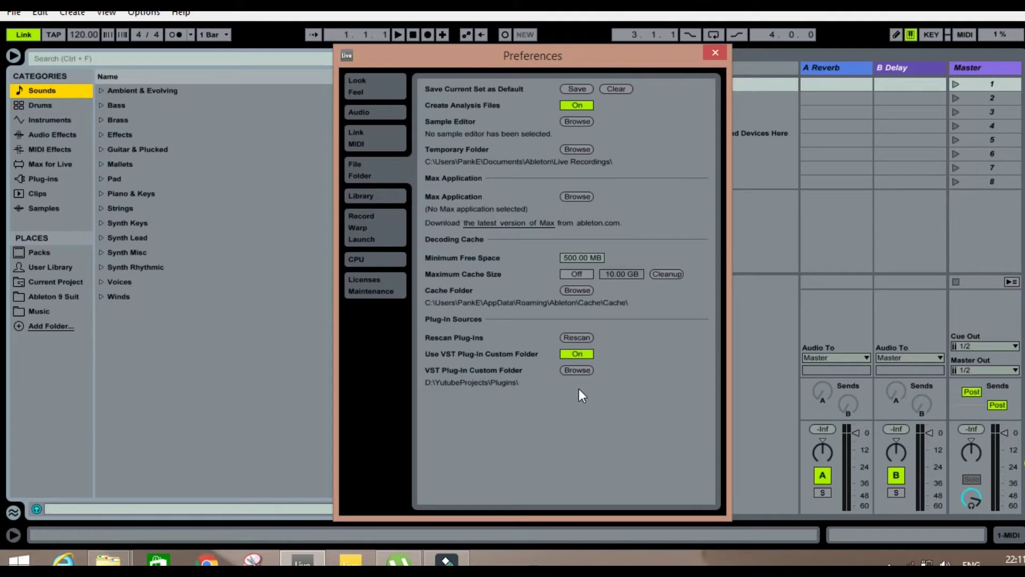
pyautogui.click(576, 353)
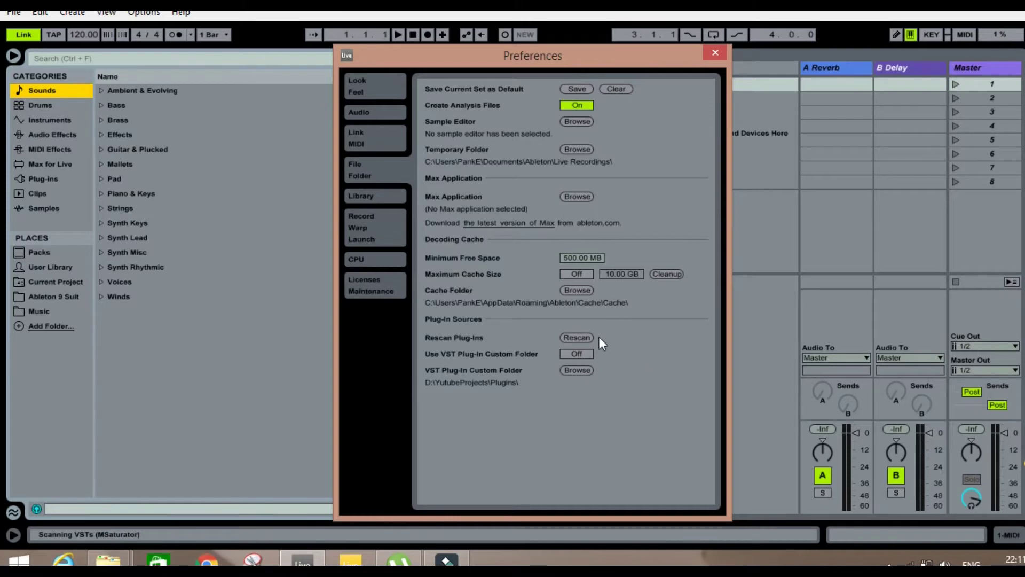
pyautogui.click(576, 353)
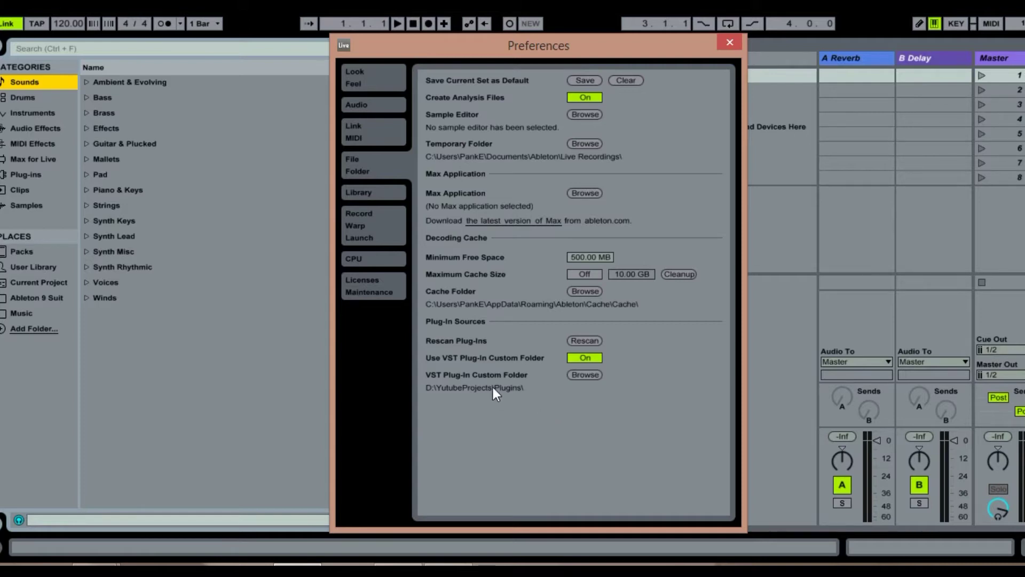
# Browse the Plugins folder inside YutubeProjects as the VST custom folder source, cancel the selection and close the preferences.
pyautogui.click(591, 376)
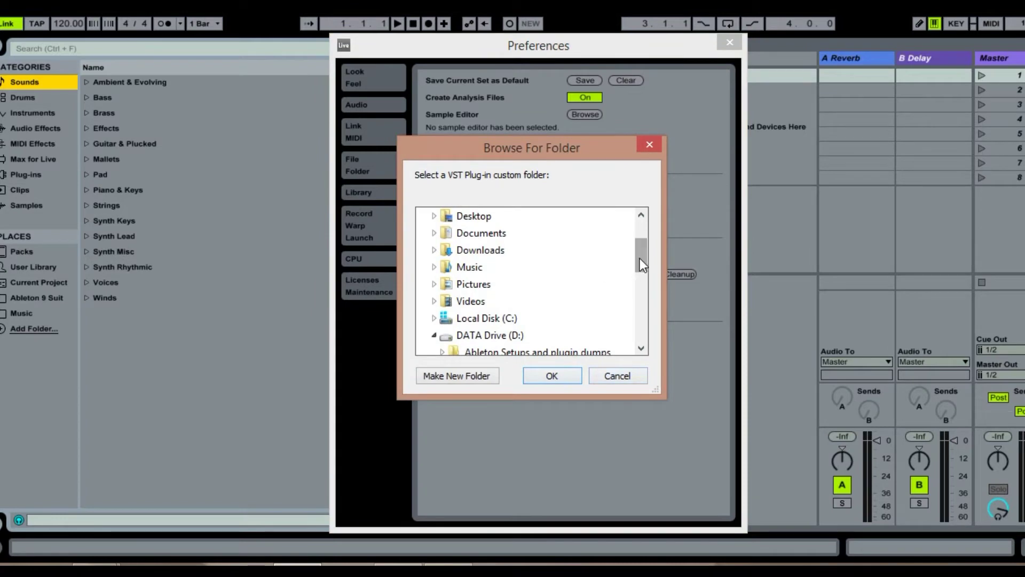
pyautogui.moveTo(639, 258); pyautogui.dragTo(646, 300)
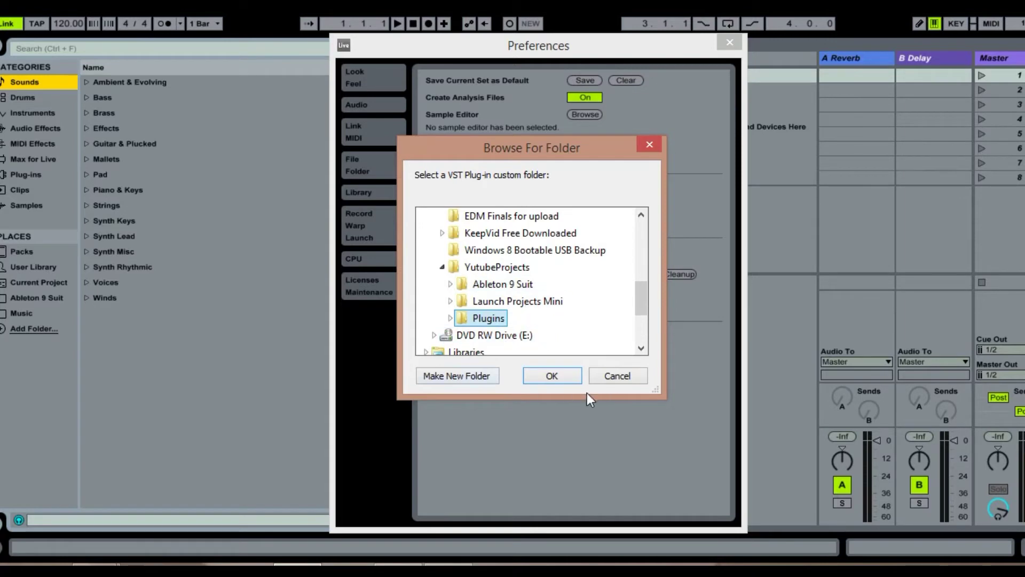
pyautogui.click(450, 319)
pyautogui.scroll(-10, 507, 299)
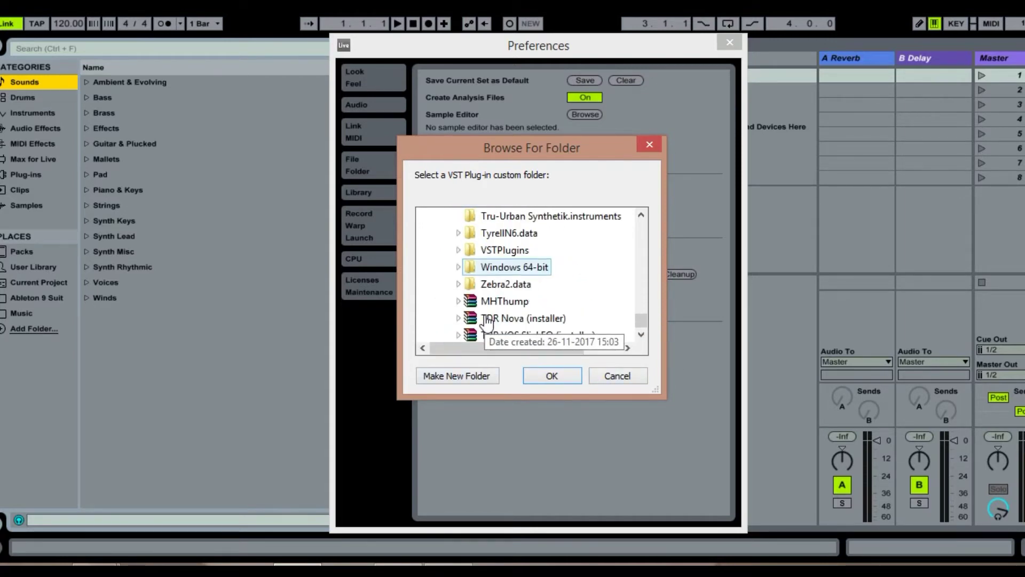
pyautogui.scroll(10, 510, 321)
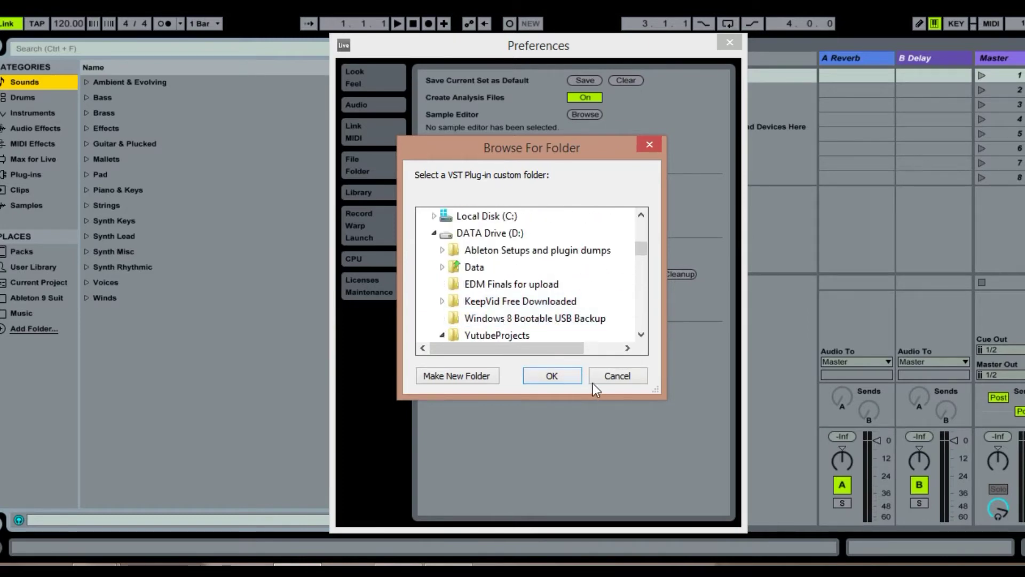
pyautogui.click(619, 375)
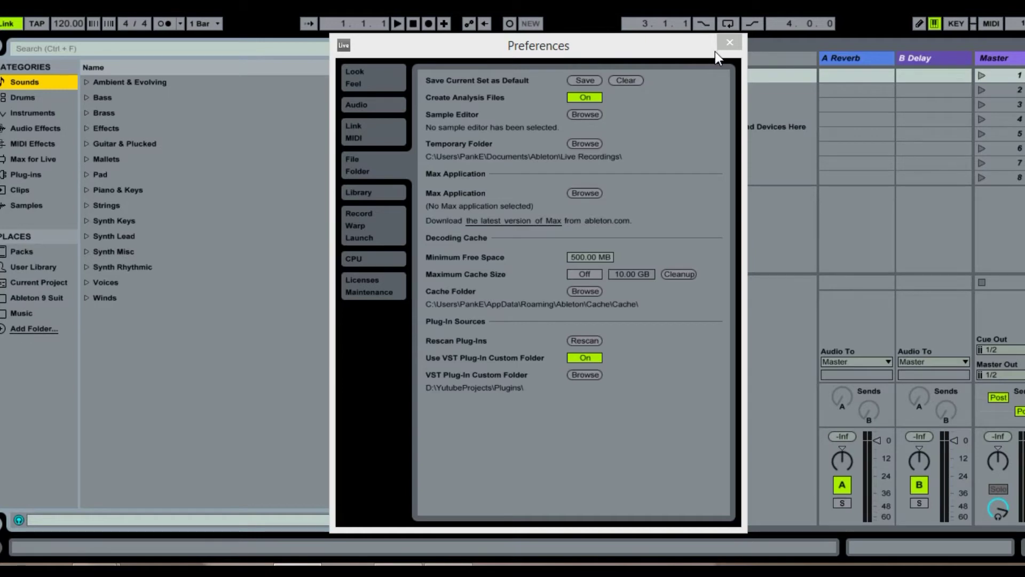
pyautogui.click(729, 43)
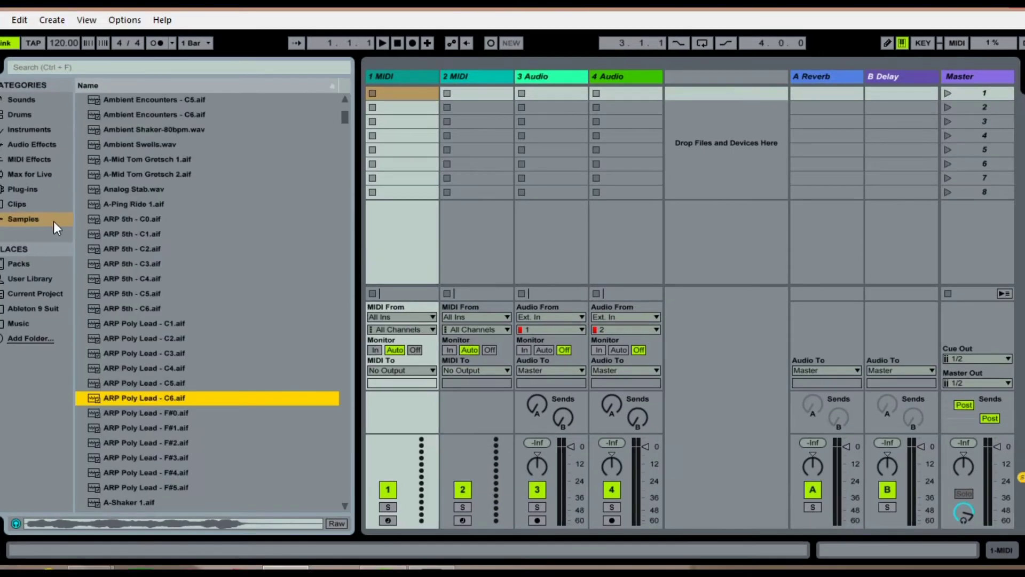
# List the installed plug-ins in the browser, select TyrellN6(x64) and hide the browser.
pyautogui.click(23, 191)
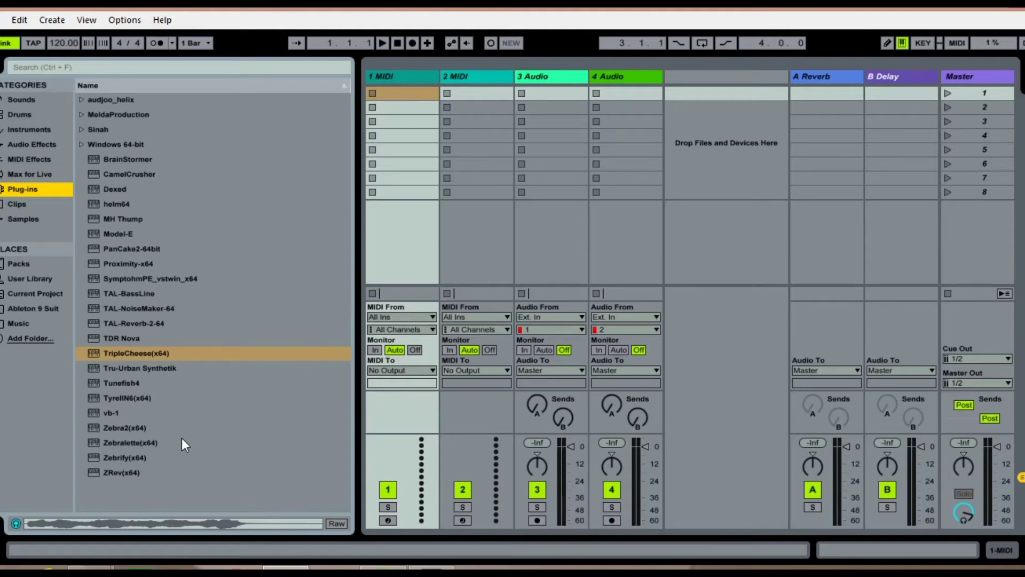
pyautogui.click(127, 400)
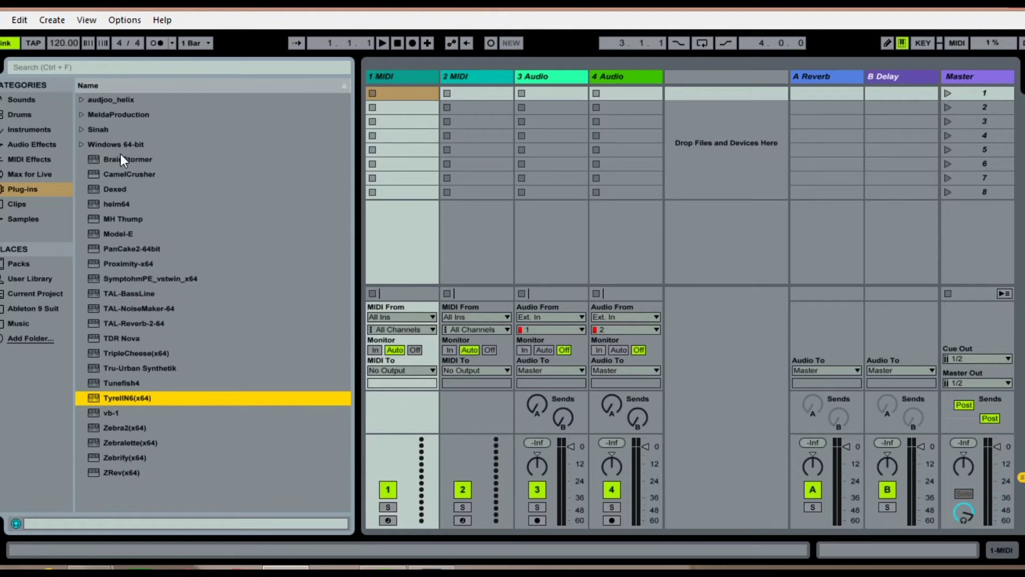
pyautogui.click(1, 70)
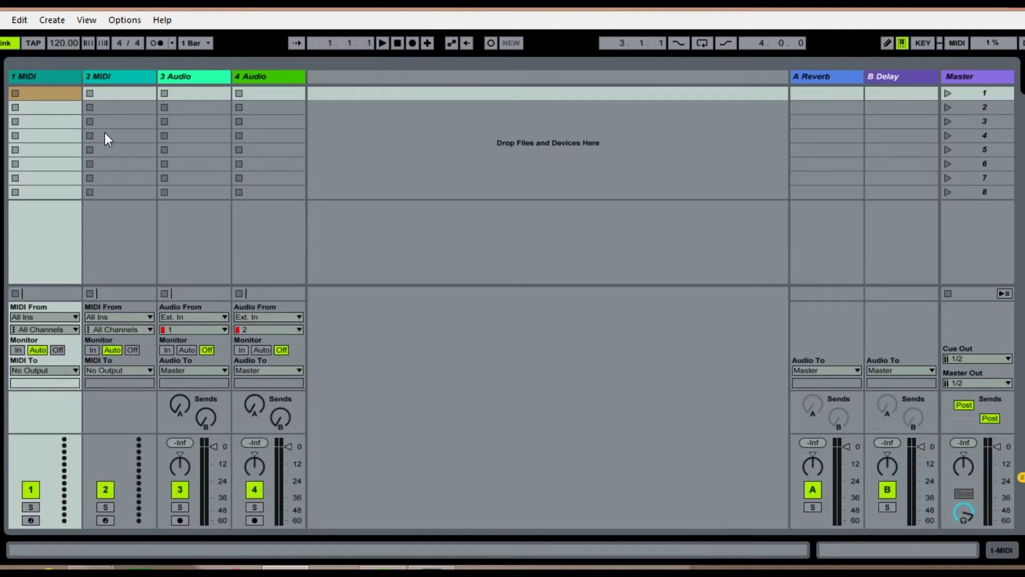
# In Arrangement View, delete the second MIDI track and both audio tracks, keeping only 1 MIDI, and hide the device area.
pyautogui.press('Tab')
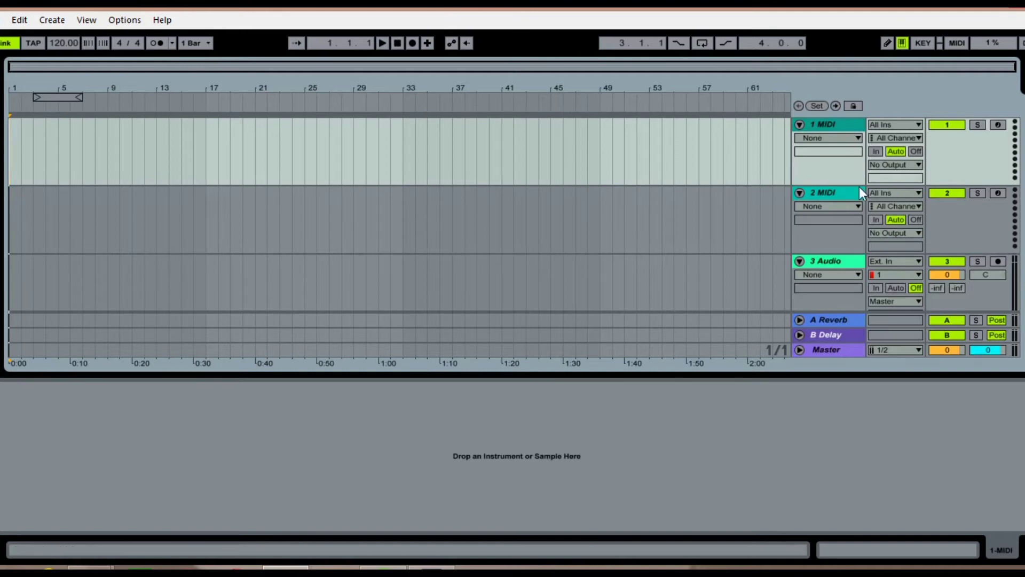
pyautogui.click(837, 191)
pyautogui.press('Delete')
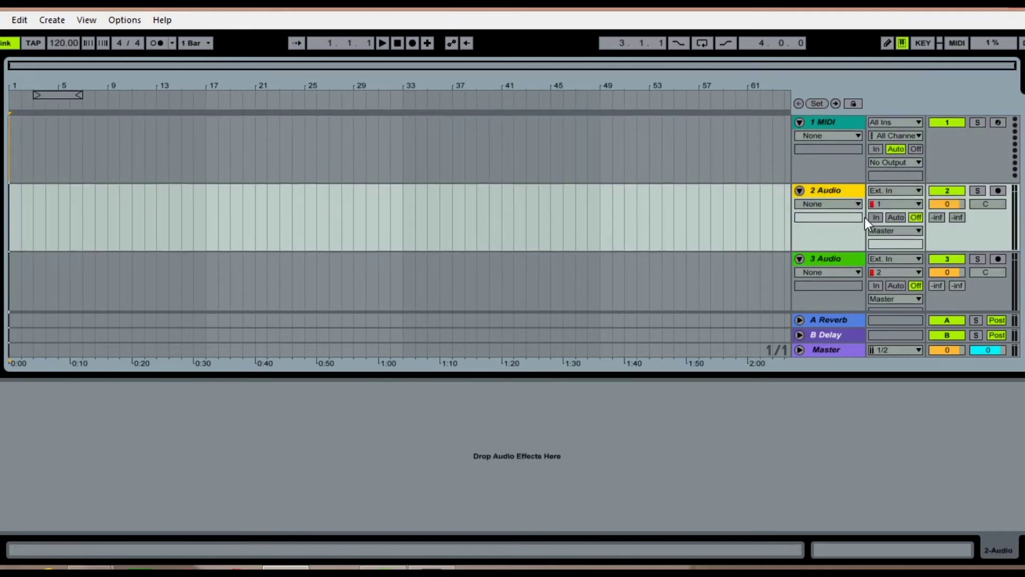
pyautogui.hotkey('ctrl', 't')
pyautogui.press('Delete')
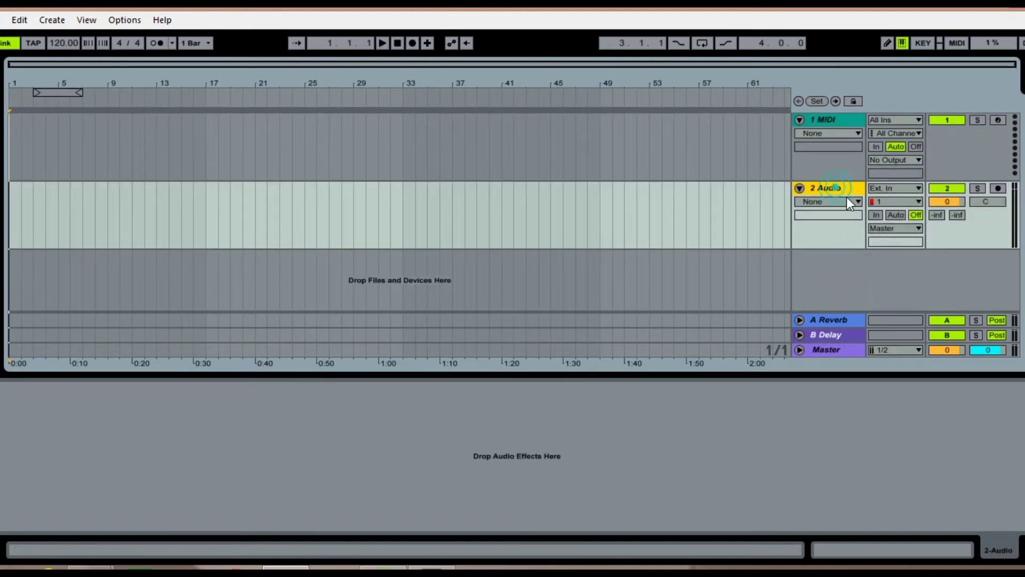
pyautogui.press('Delete')
pyautogui.doubleClick(812, 376)
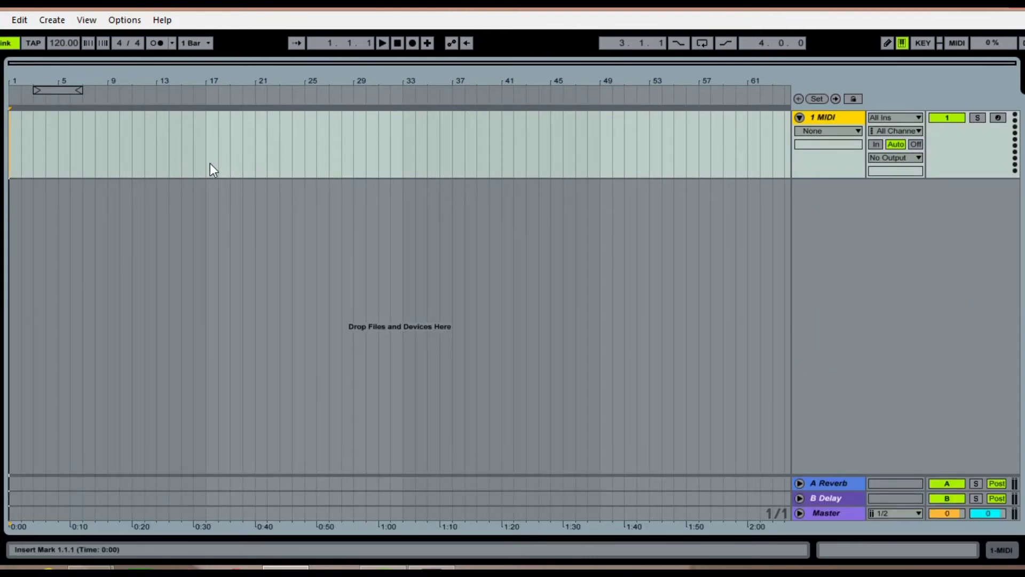
# Insert an empty MIDI clip on the 1 MIDI track from bar 17 to bar 33.
pyautogui.moveTo(206, 164); pyautogui.dragTo(402, 178)
pyautogui.rightClick(337, 140)
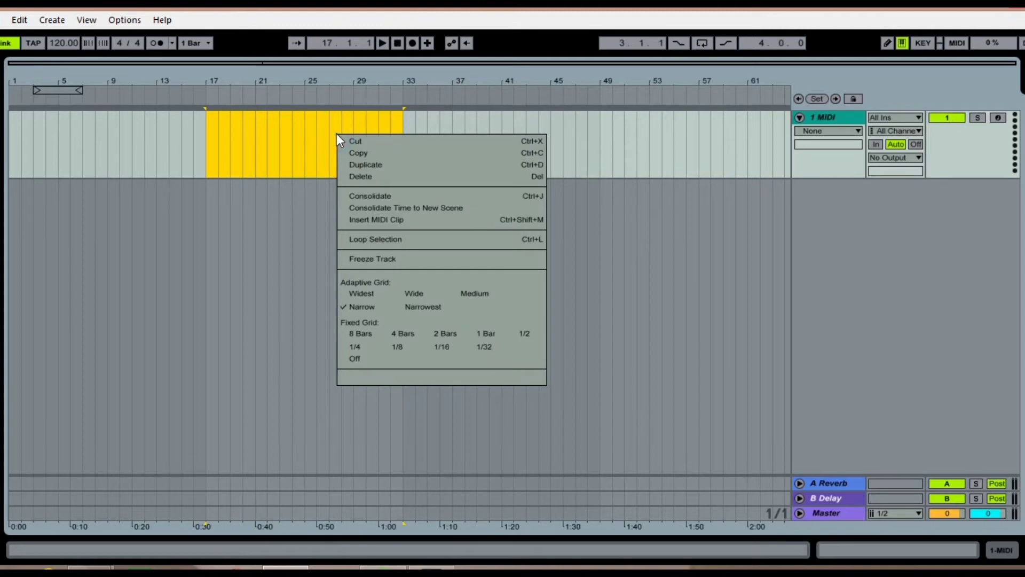
pyautogui.click(376, 220)
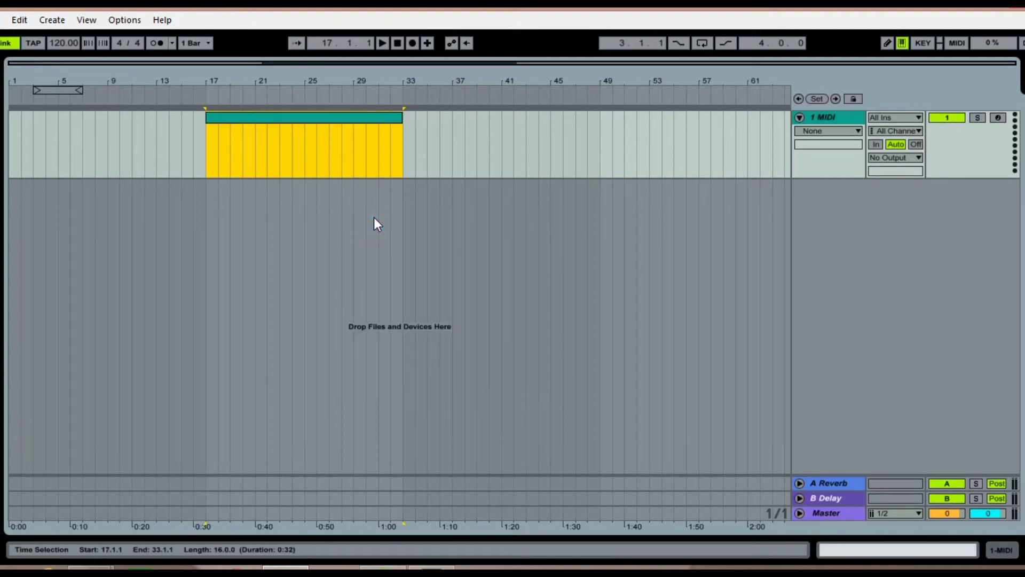
# Loop the arrangement over the MIDI clip and arm the 1 MIDI track for recording.
pyautogui.click(461, 165)
pyautogui.click(319, 121)
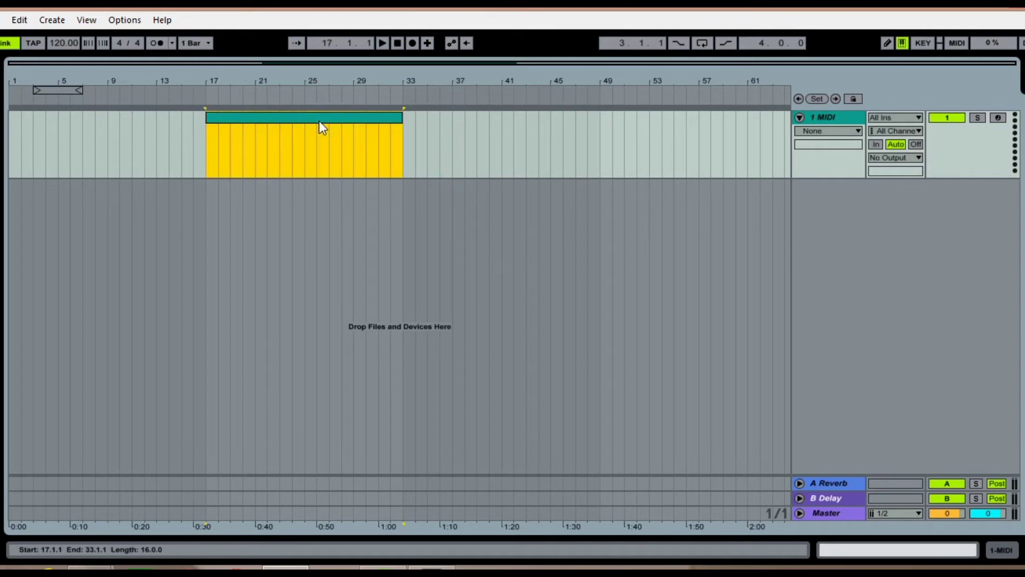
pyautogui.rightClick(319, 120)
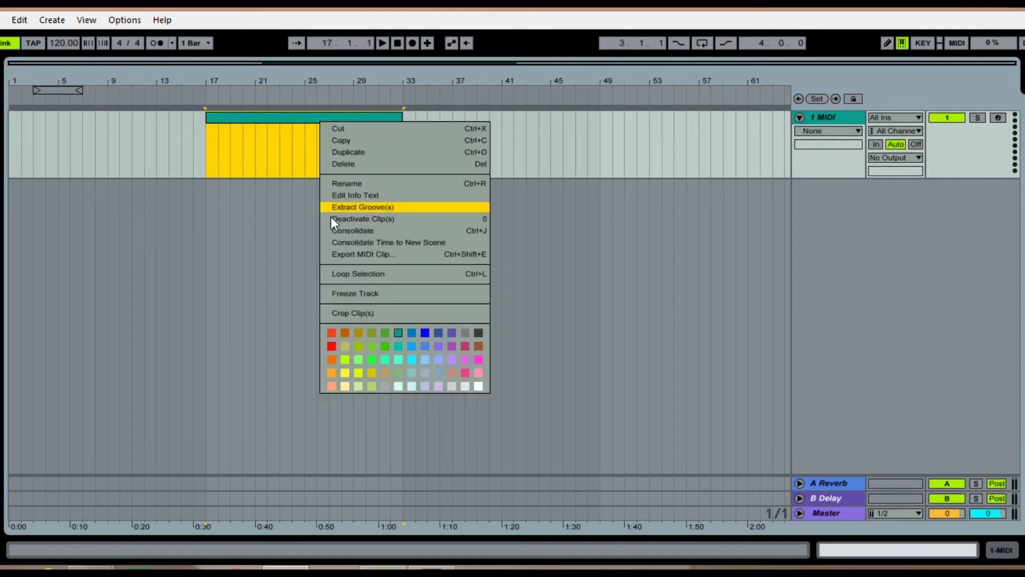
pyautogui.click(361, 273)
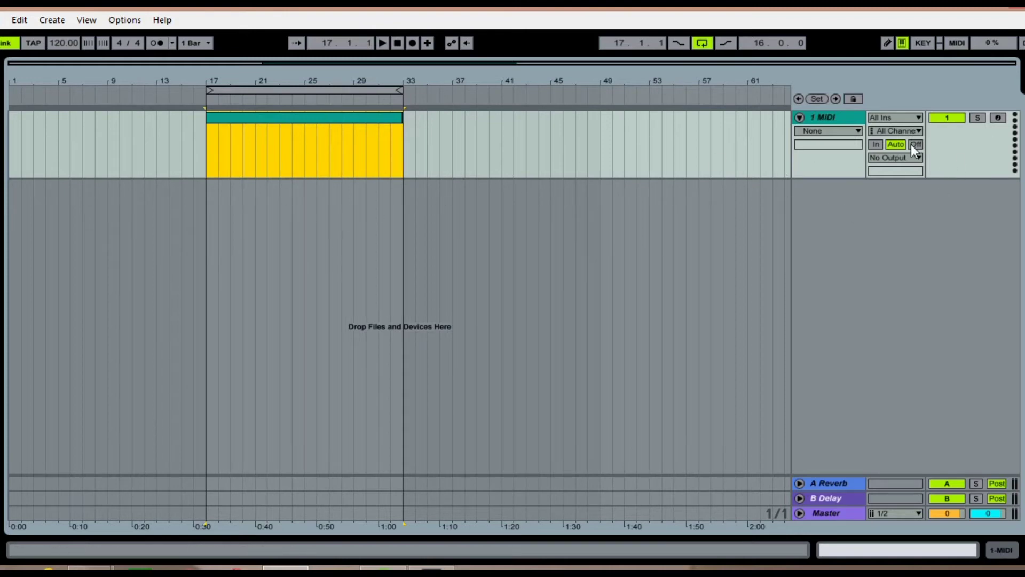
pyautogui.click(998, 118)
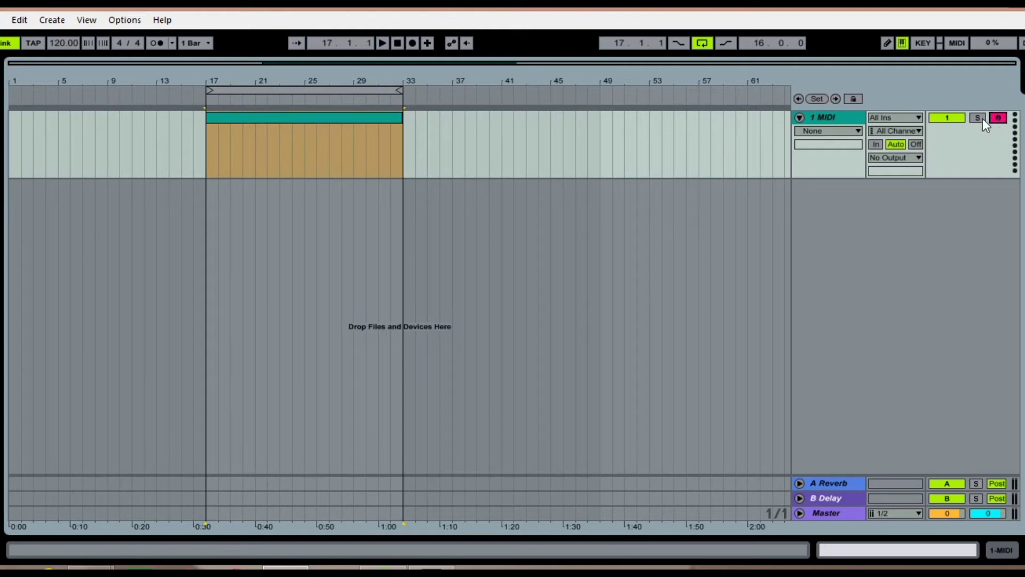
# Switch the 1 MIDI track's solo on and off, and deactivate and reactivate the track.
pyautogui.click(979, 120)
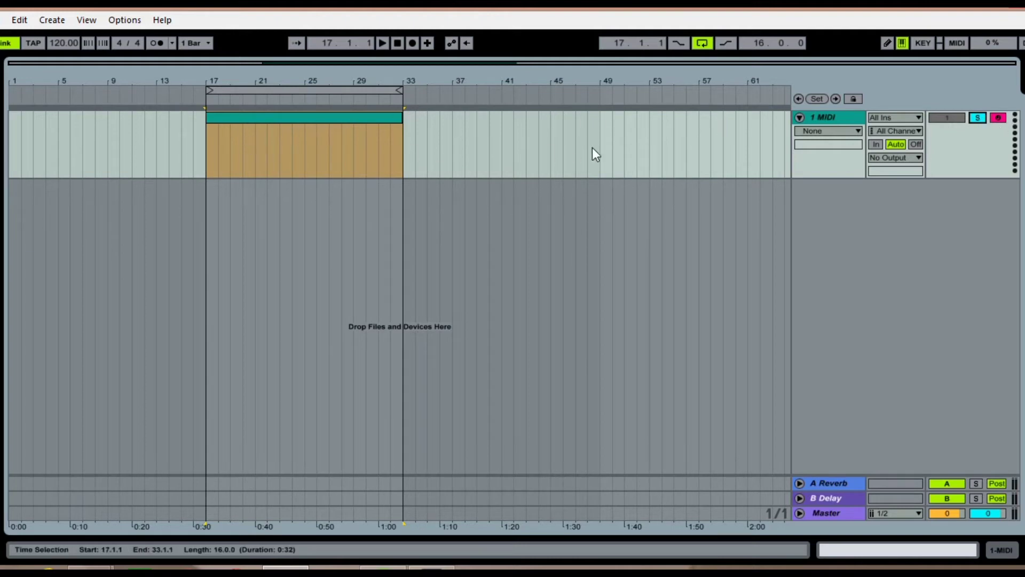
pyautogui.click(979, 118)
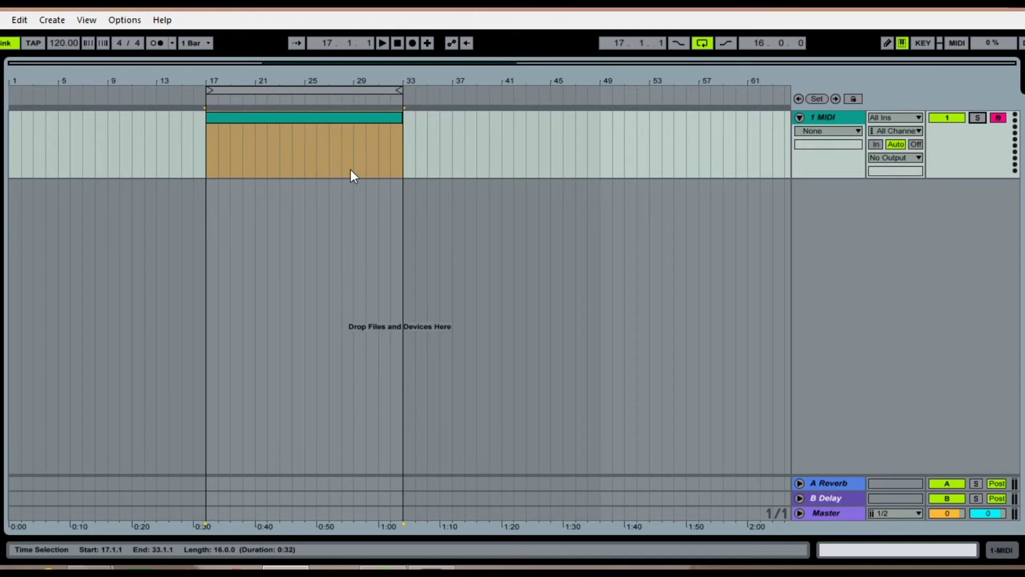
pyautogui.click(950, 118)
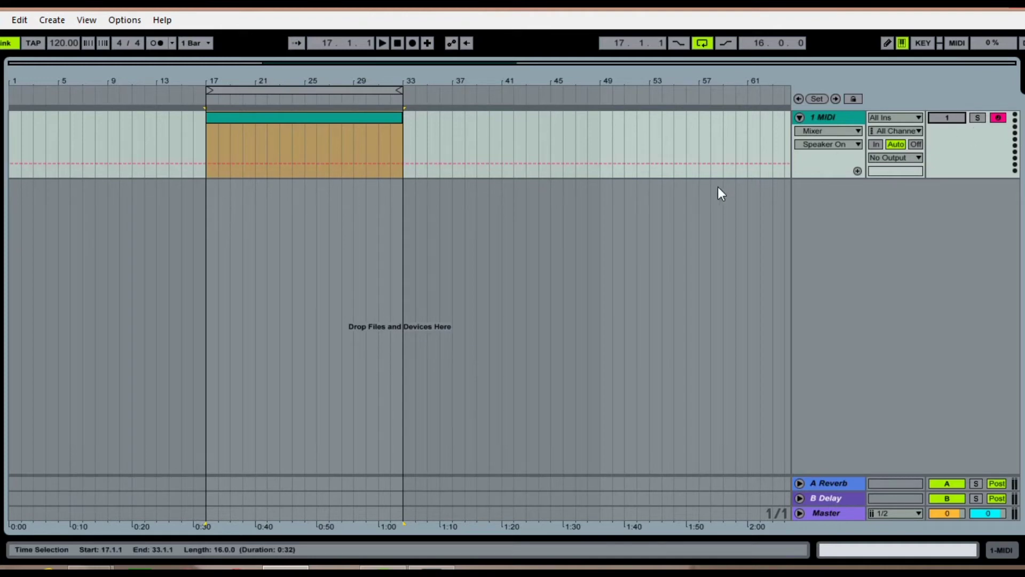
pyautogui.click(957, 119)
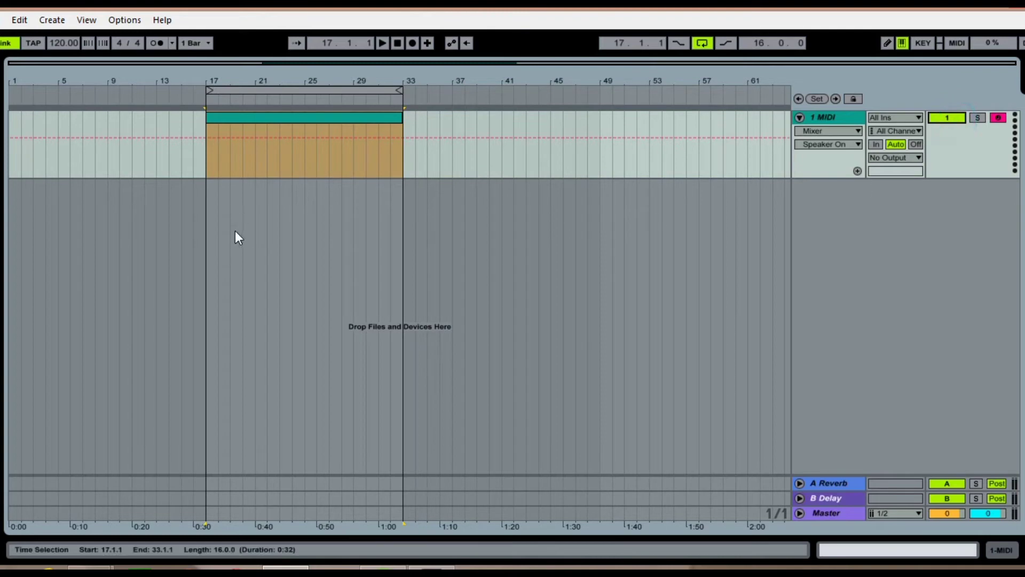
# Open the MIDI clip in the note editor and show the key range from C1 to C5.
pyautogui.click(282, 119)
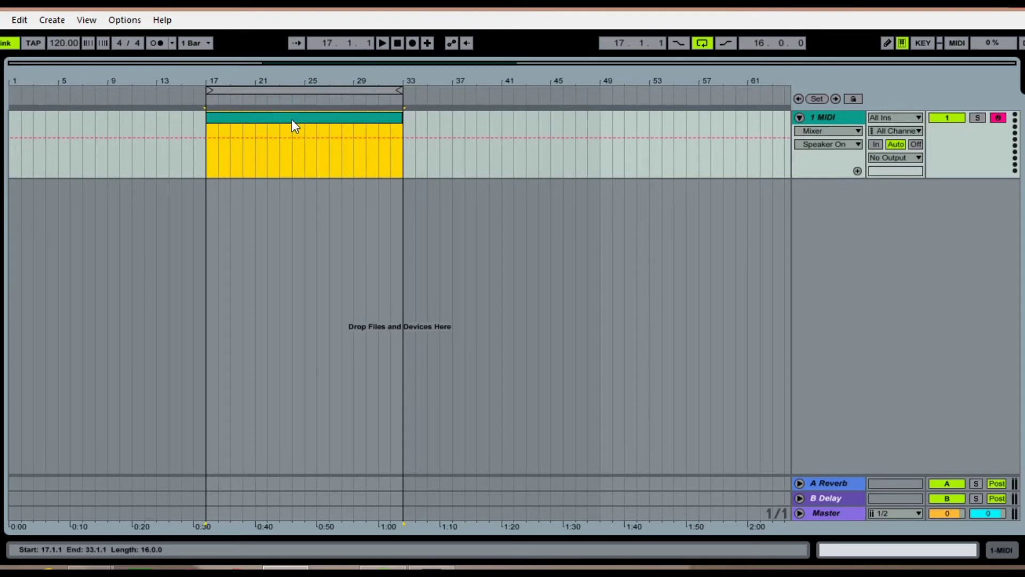
pyautogui.doubleClick(292, 119)
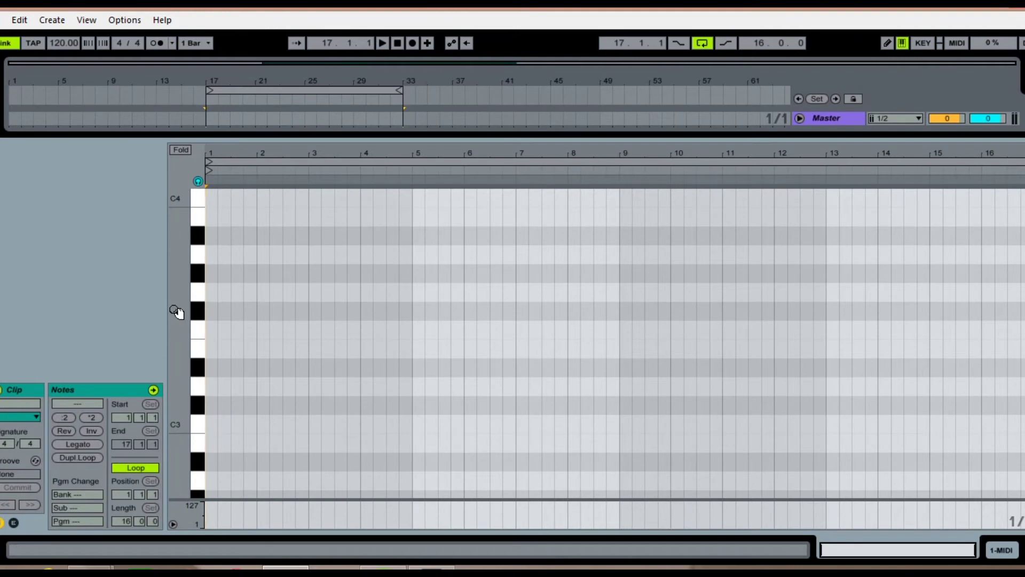
pyautogui.moveTo(176, 311); pyautogui.dragTo(134, 320)
pyautogui.moveTo(300, 151); pyautogui.dragTo(365, 153)
pyautogui.click(493, 318)
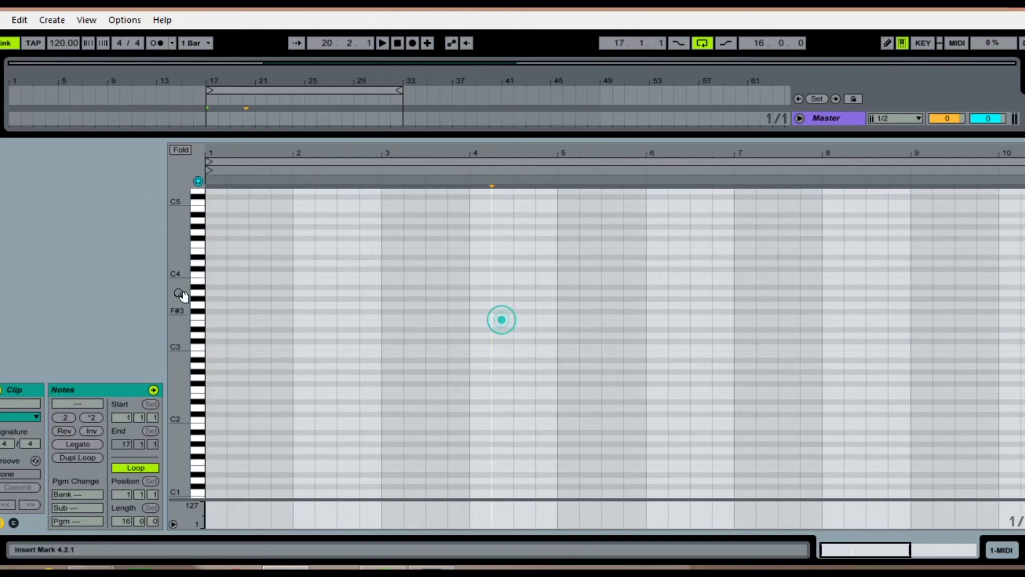
# Toggle the note preview off and on, audition several piano roll keys including D4, and close the clip editor.
pyautogui.click(199, 182)
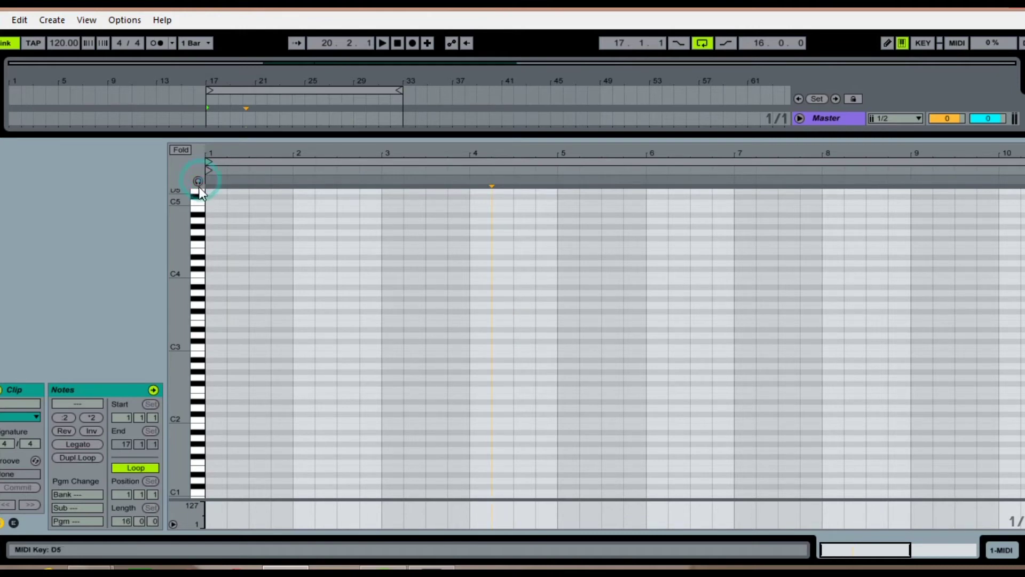
pyautogui.click(198, 182)
pyautogui.click(197, 360)
pyautogui.click(198, 316)
pyautogui.click(199, 262)
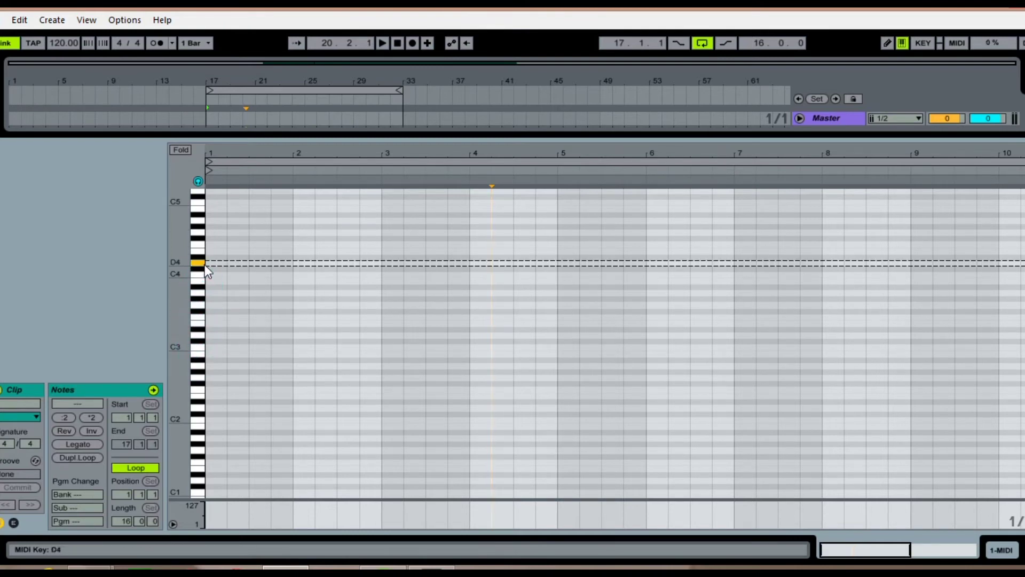
pyautogui.click(198, 237)
pyautogui.click(198, 260)
pyautogui.click(199, 304)
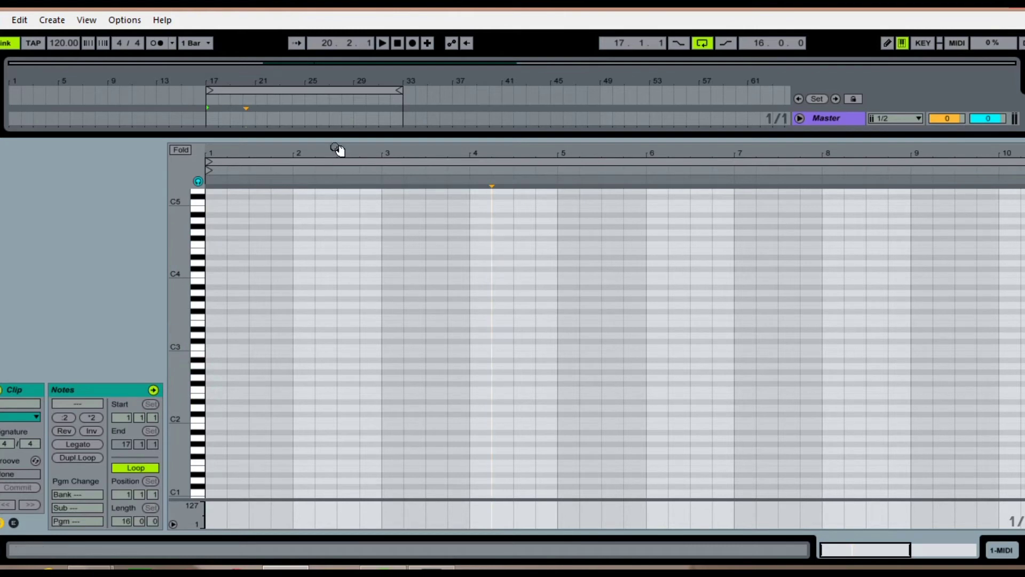
pyautogui.doubleClick(323, 135)
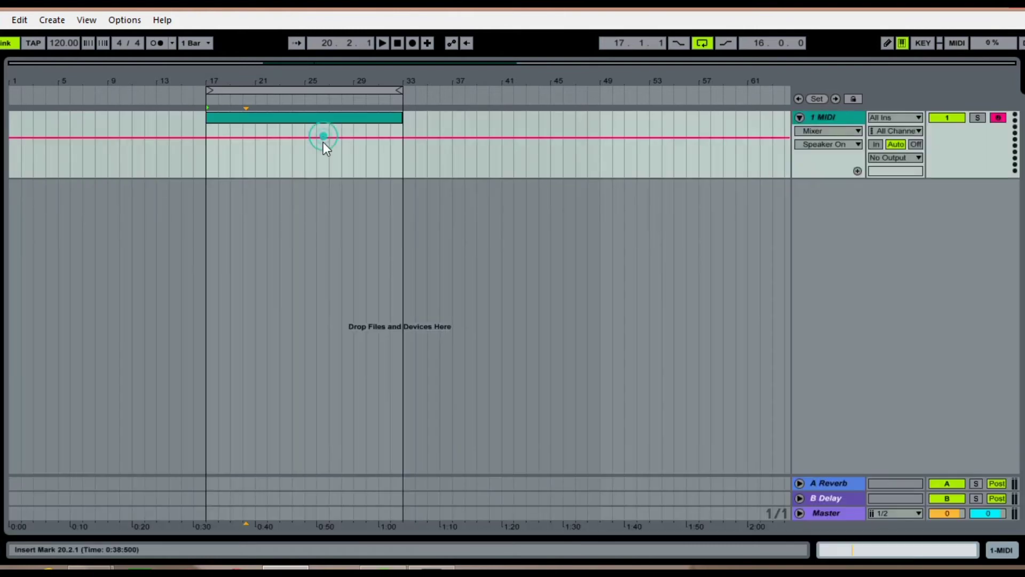
# Load the TyrellN6(x64) plug-in onto the 1 MIDI track, and close its window, the browser and the device view.
pyautogui.click(2, 69)
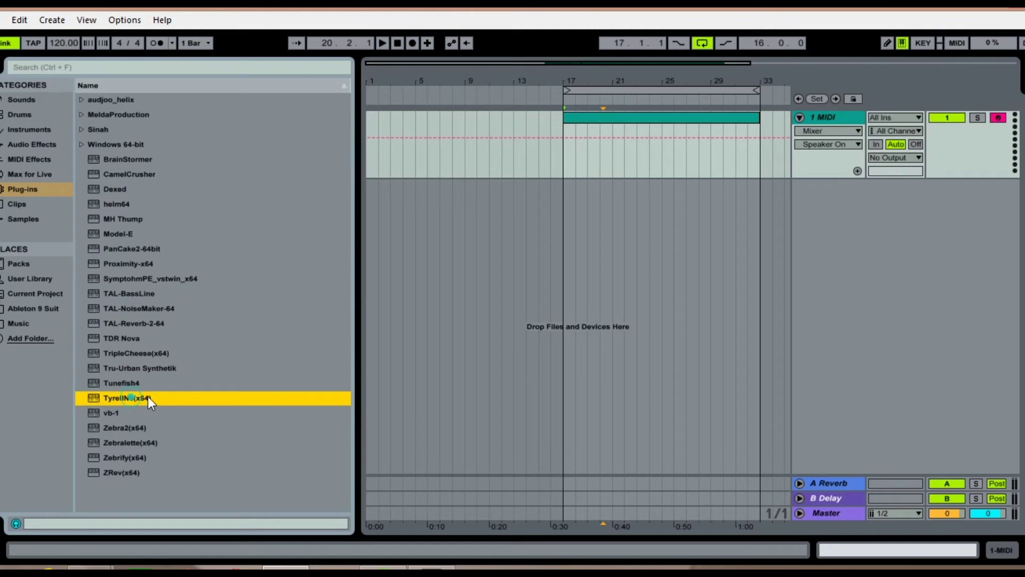
pyautogui.moveTo(139, 398); pyautogui.dragTo(655, 148)
pyautogui.moveTo(691, 120); pyautogui.dragTo(691, 120)
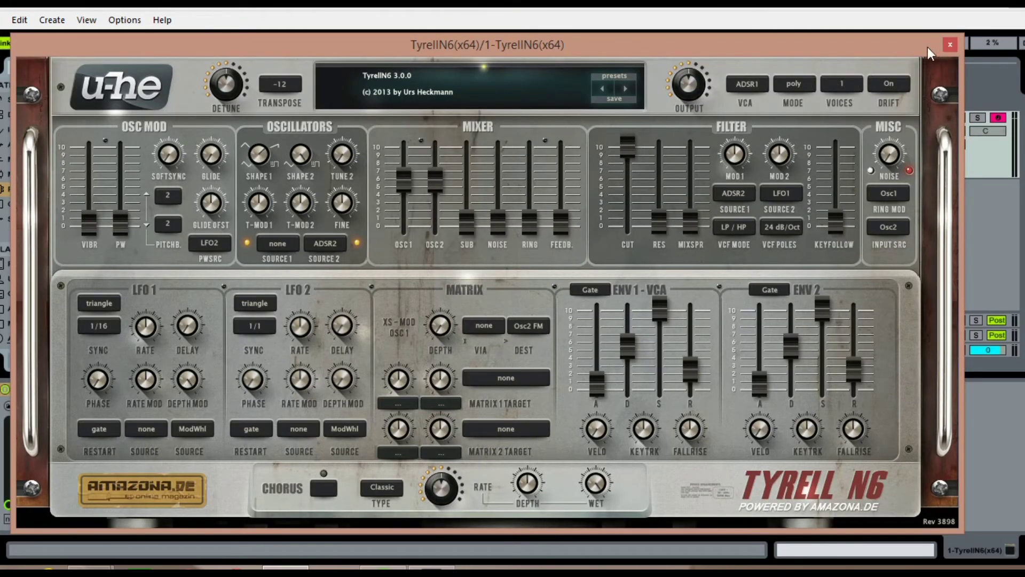
pyautogui.click(950, 46)
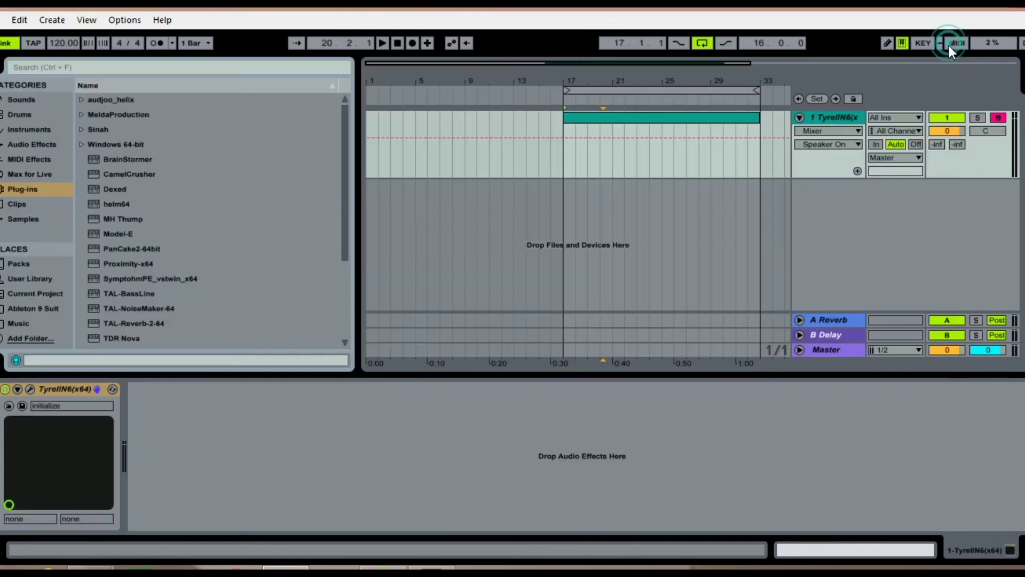
pyautogui.click(3, 72)
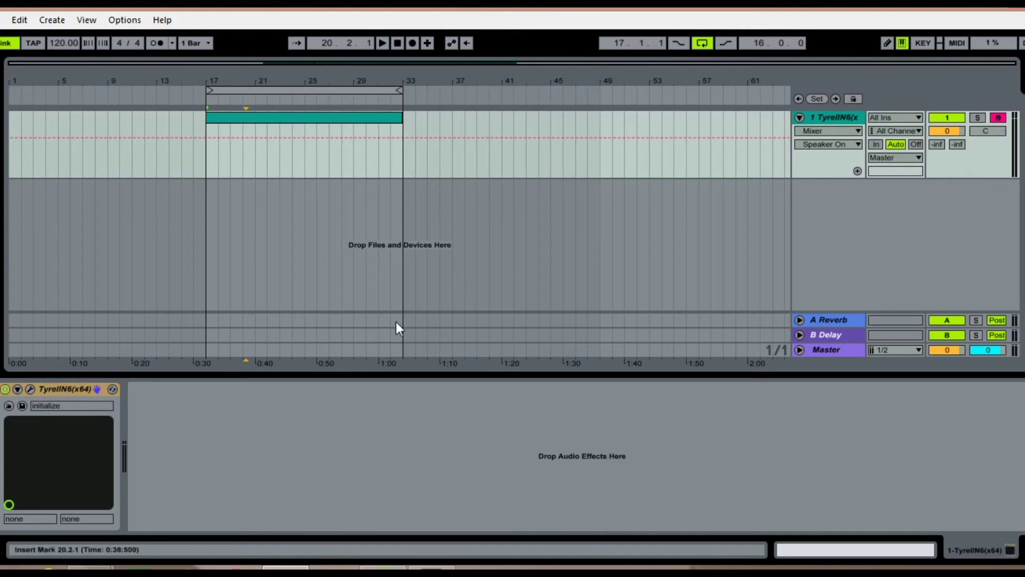
pyautogui.click(69, 390)
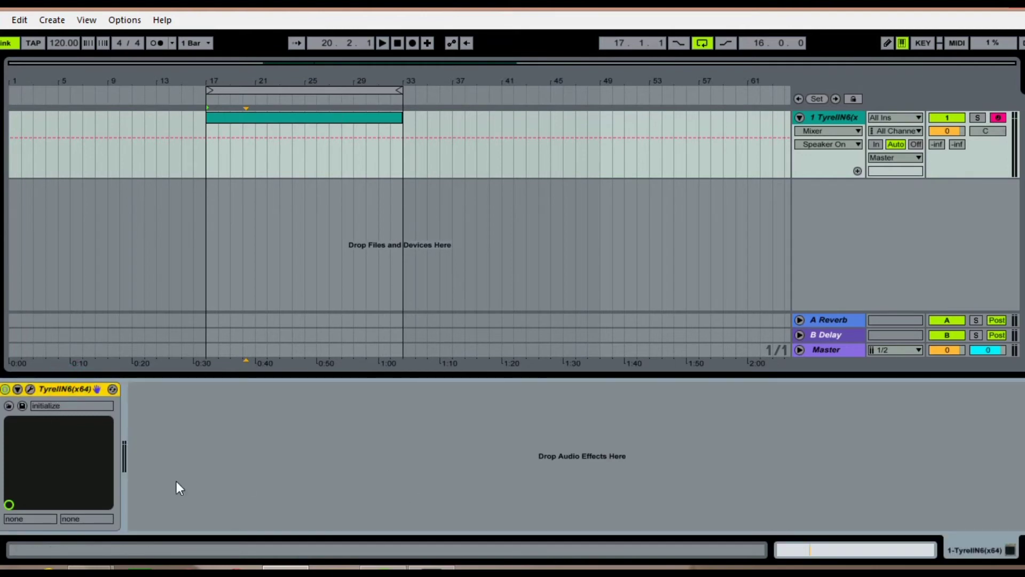
pyautogui.click(367, 372)
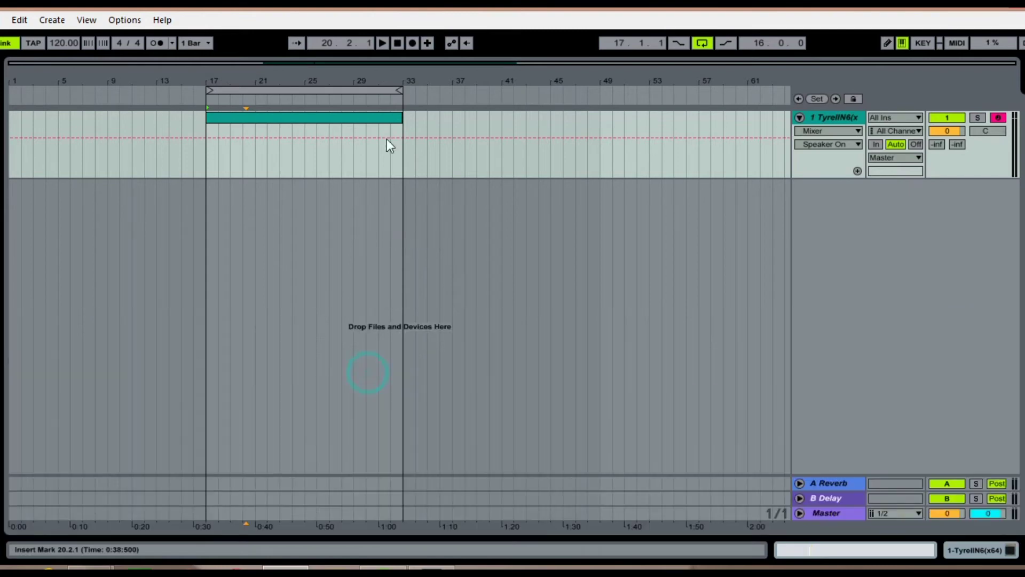
# Open the MIDI clip in the note editor, audition several piano roll keys including F3, and close the editor.
pyautogui.doubleClick(335, 118)
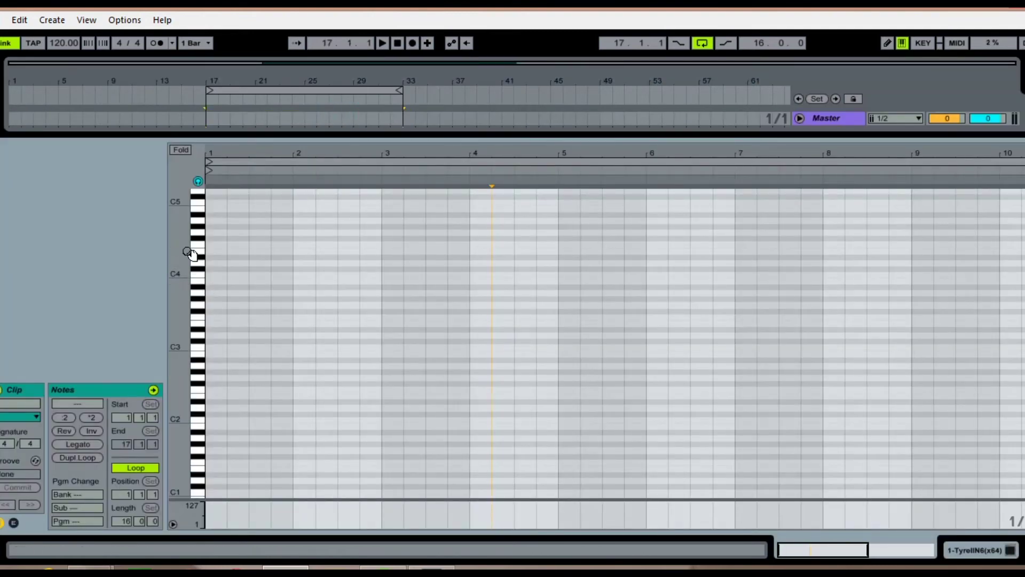
pyautogui.click(195, 297)
pyautogui.click(195, 323)
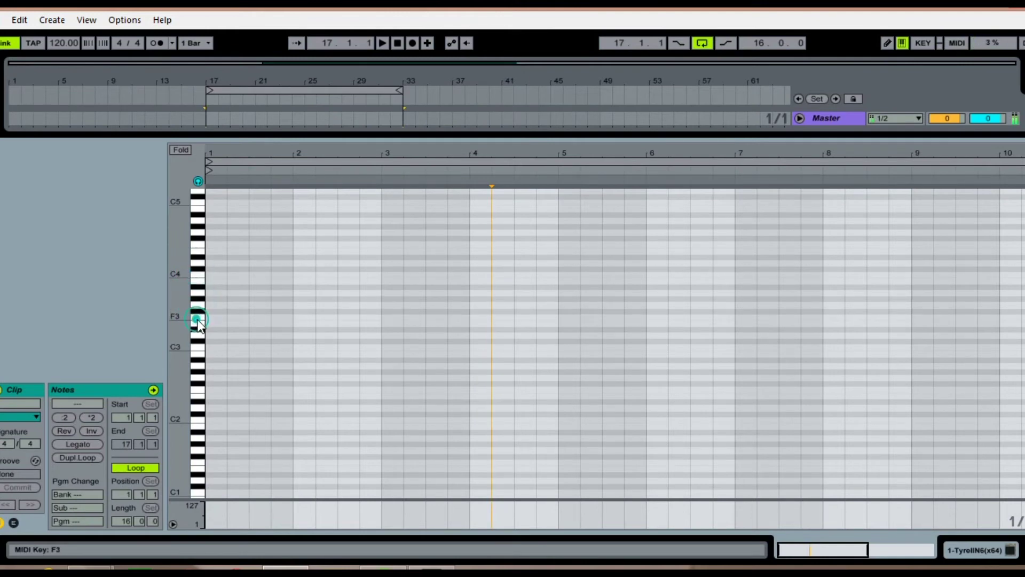
pyautogui.click(198, 376)
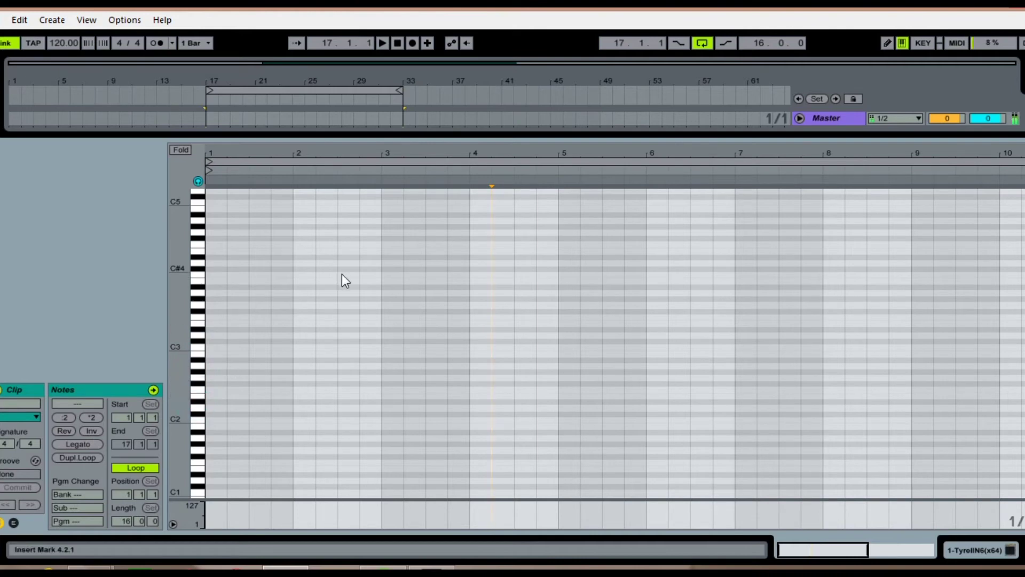
pyautogui.press('s')
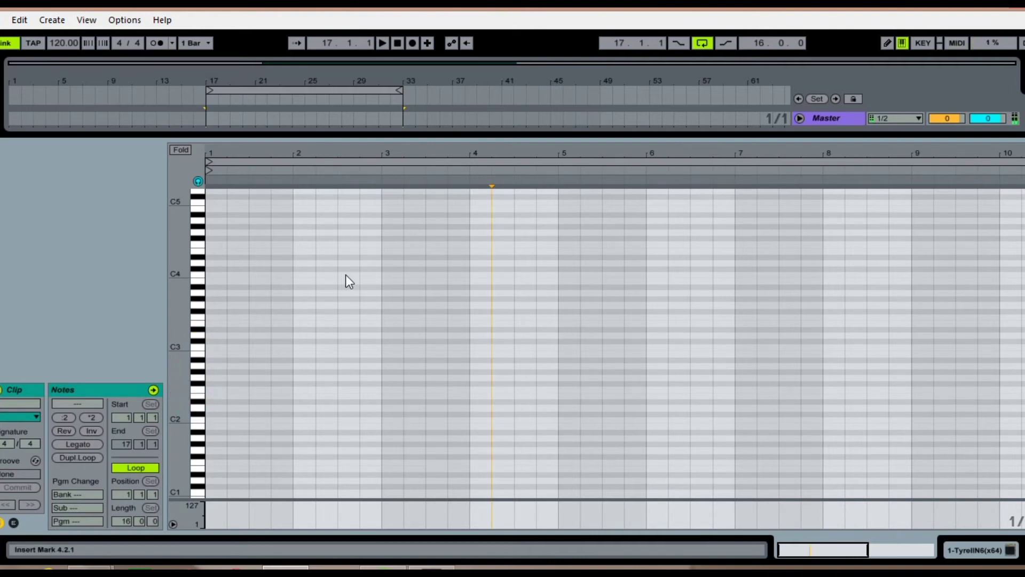
pyautogui.doubleClick(432, 137)
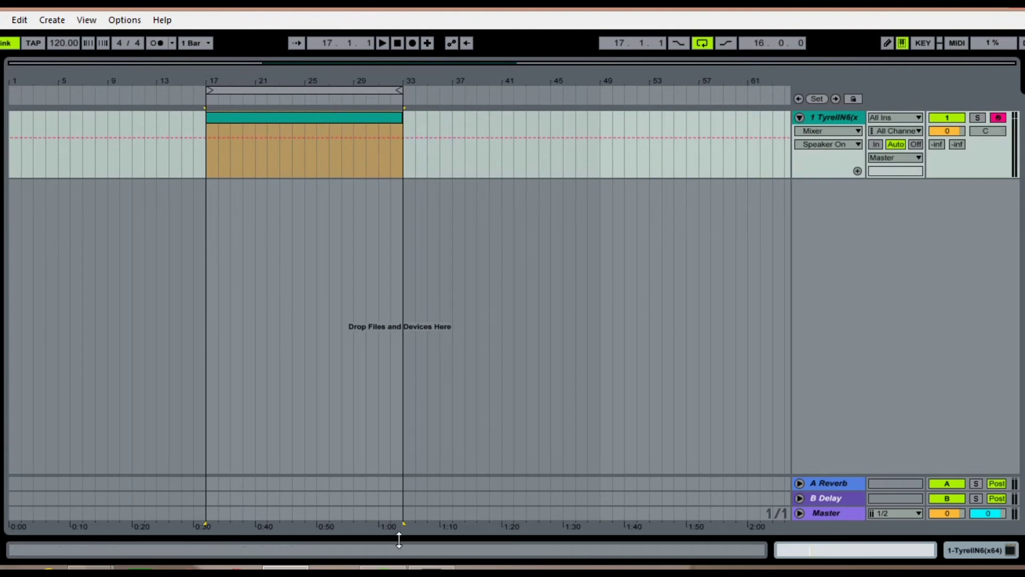
# Show the devices on the TyrellN6 track, open the plug-in window and move it further into view.
pyautogui.doubleClick(287, 114)
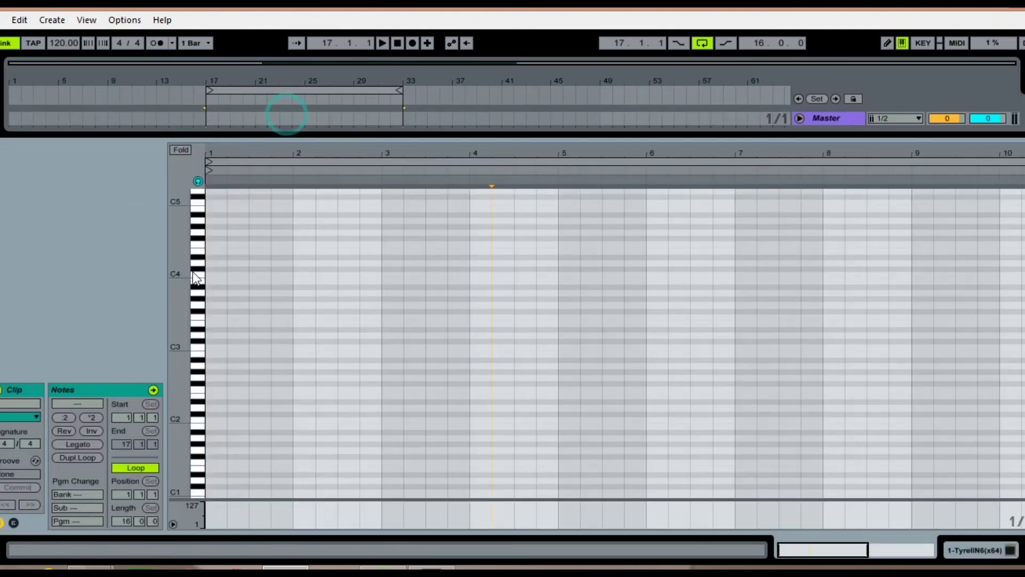
pyautogui.doubleClick(313, 137)
pyautogui.doubleClick(843, 118)
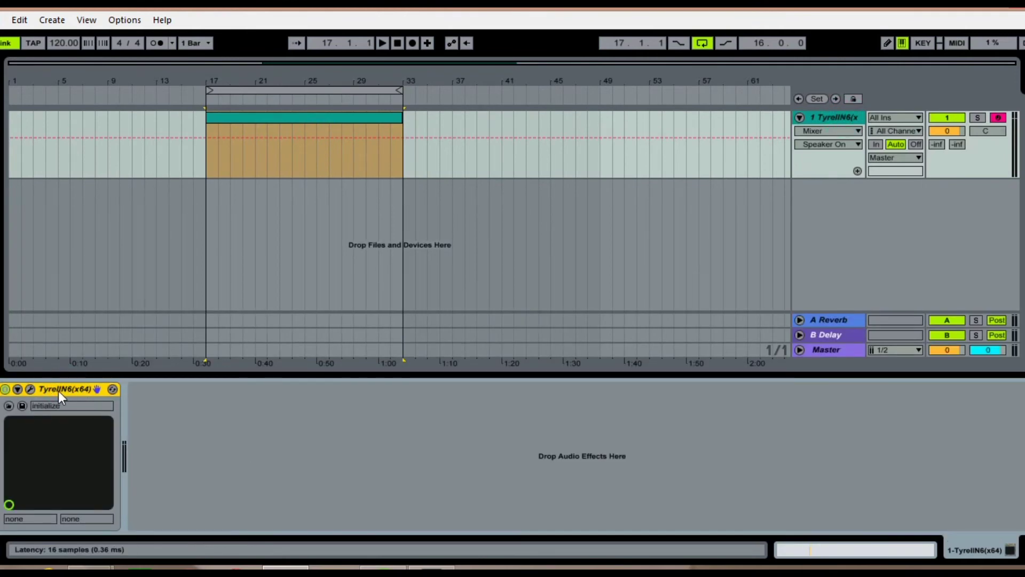
pyautogui.click(31, 390)
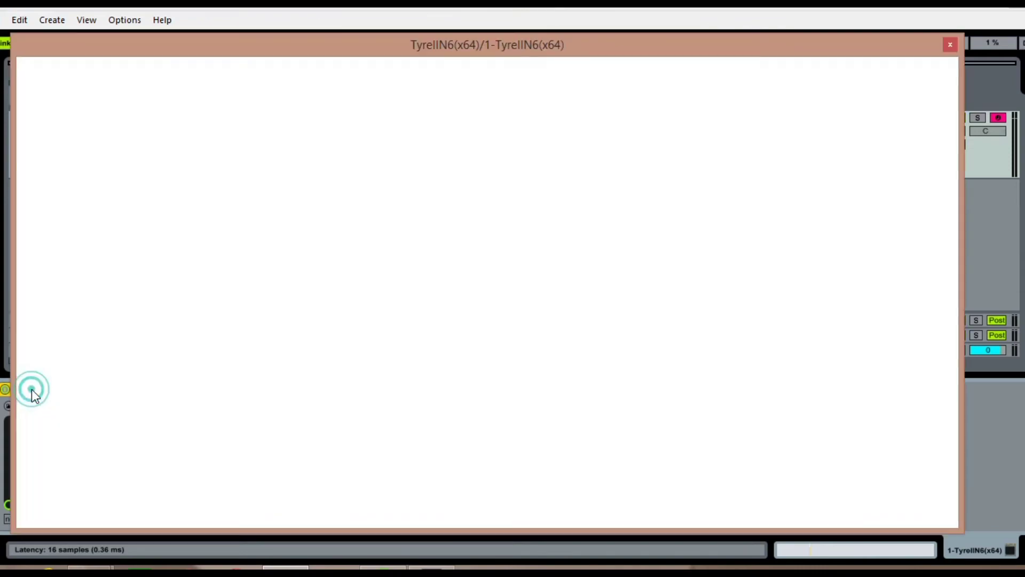
pyautogui.moveTo(482, 49); pyautogui.dragTo(530, 41)
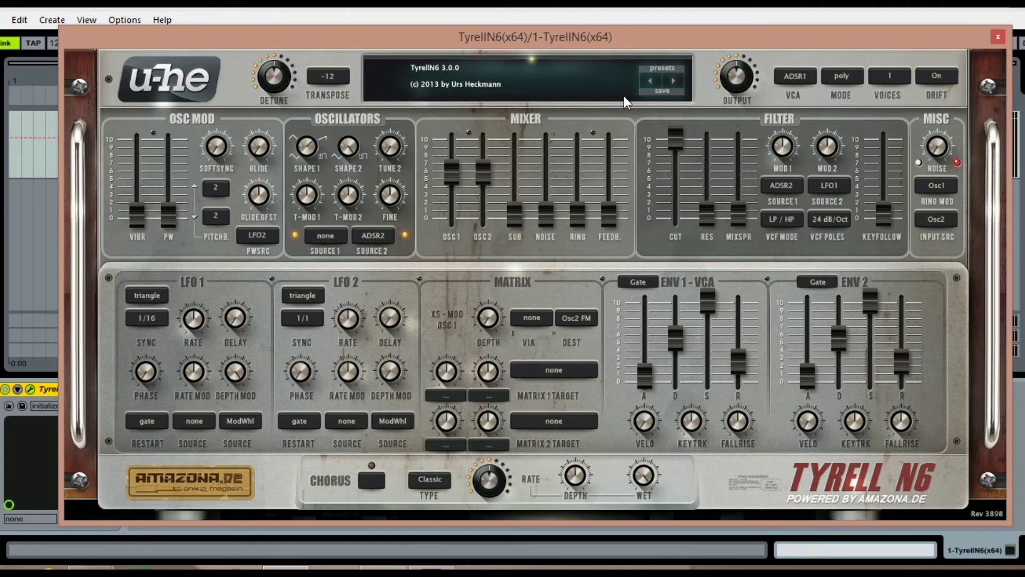
# Step through the TyrellN6 presets from bbb Funkeee to HS Crackdown, going back once to Confused Circuits.
pyautogui.click(673, 80)
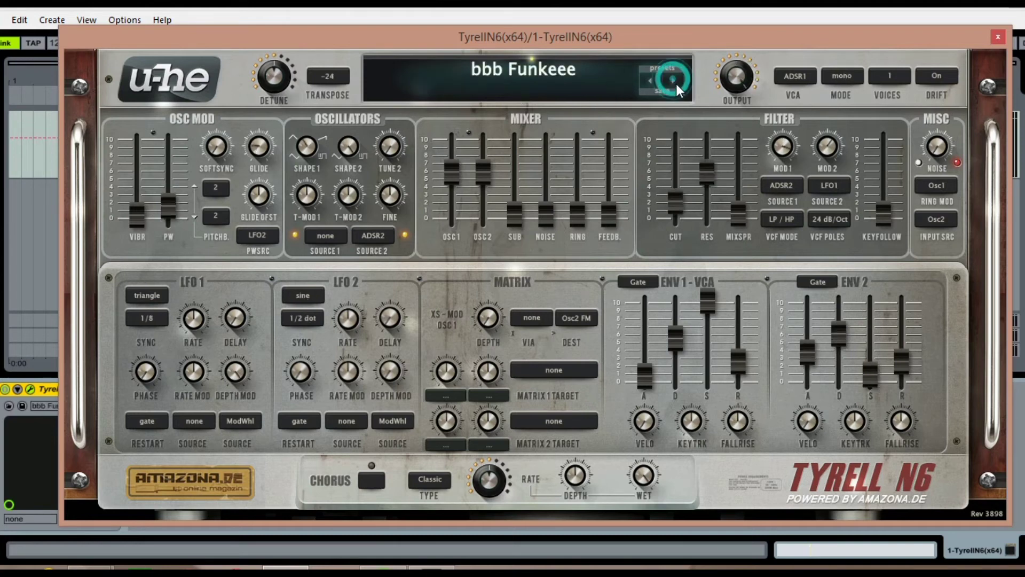
pyautogui.click(676, 83)
pyautogui.click(673, 82)
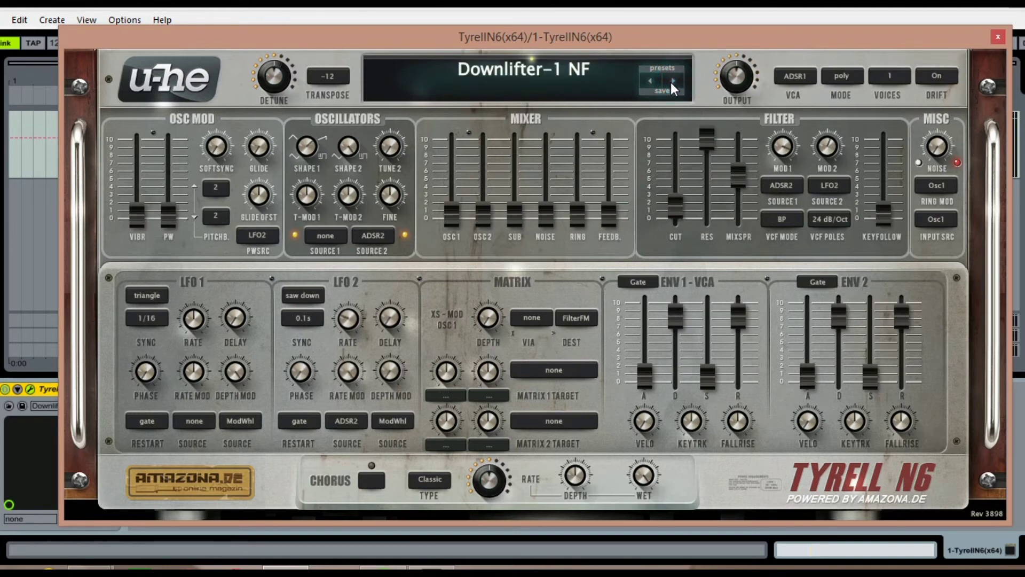
pyautogui.click(651, 81)
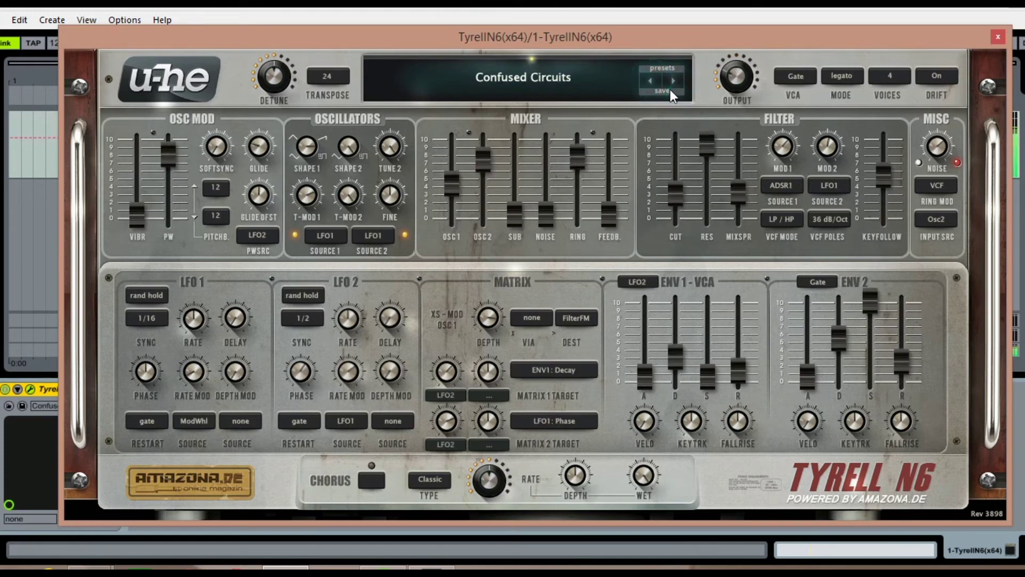
pyautogui.click(676, 82)
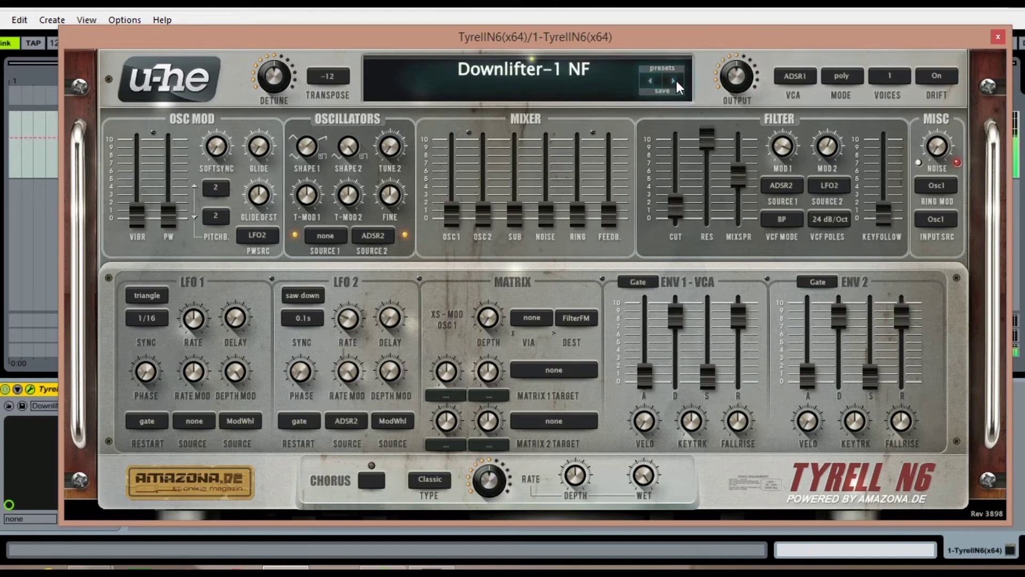
pyautogui.click(676, 80)
pyautogui.click(677, 82)
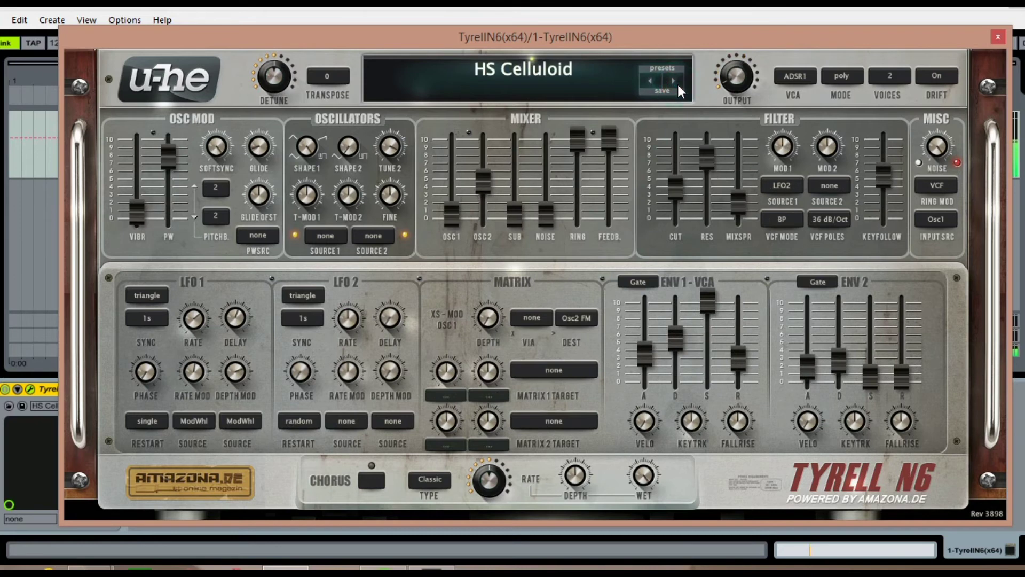
pyautogui.click(678, 84)
pyautogui.click(674, 82)
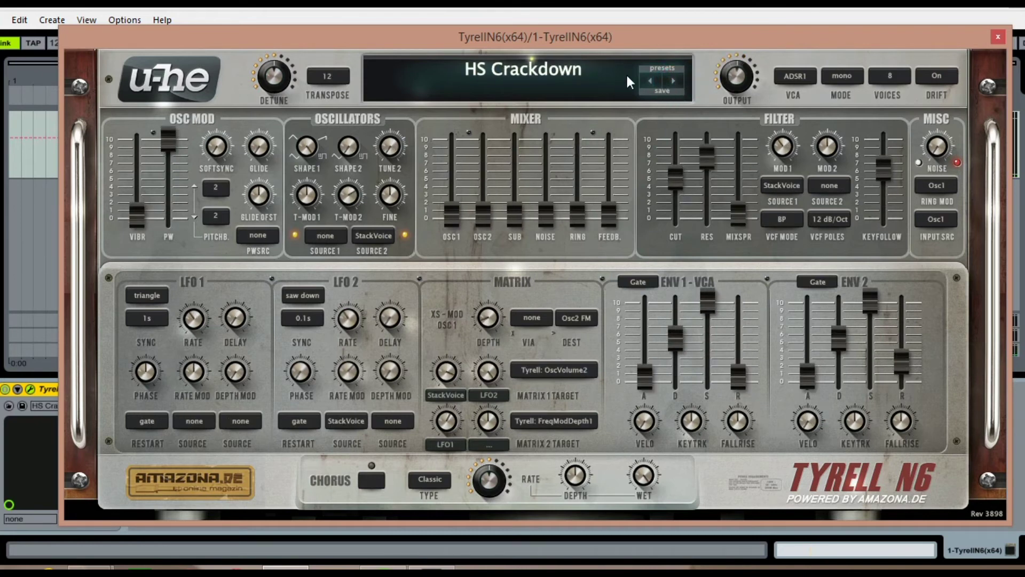
# Open the TyrellN6 preset browser and look through the preset folders from 3ee down to Various.
pyautogui.click(662, 70)
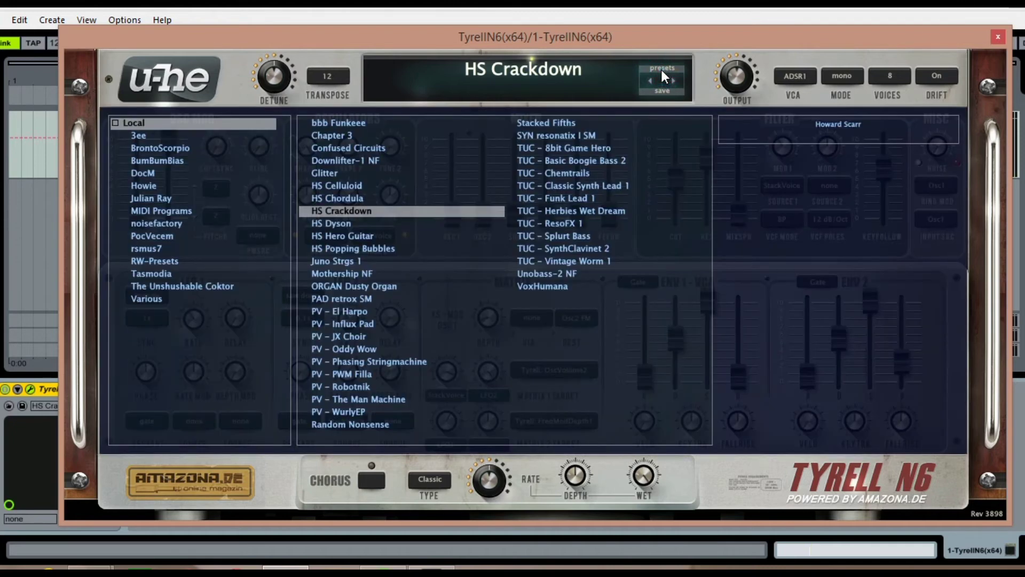
pyautogui.click(143, 135)
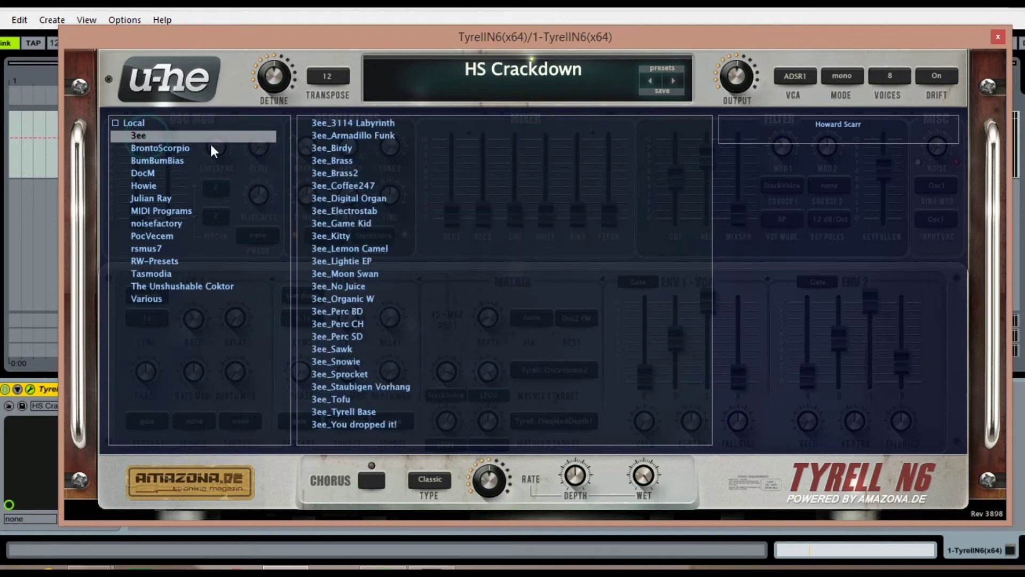
pyautogui.click(176, 150)
pyautogui.click(174, 161)
pyautogui.click(165, 173)
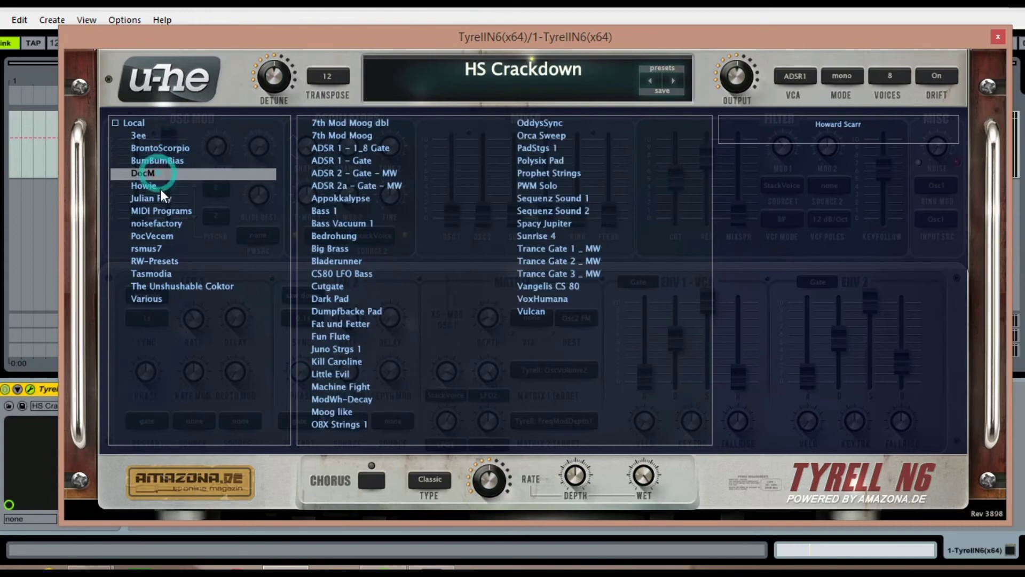
pyautogui.click(161, 186)
pyautogui.click(163, 199)
pyautogui.click(168, 211)
pyautogui.click(165, 223)
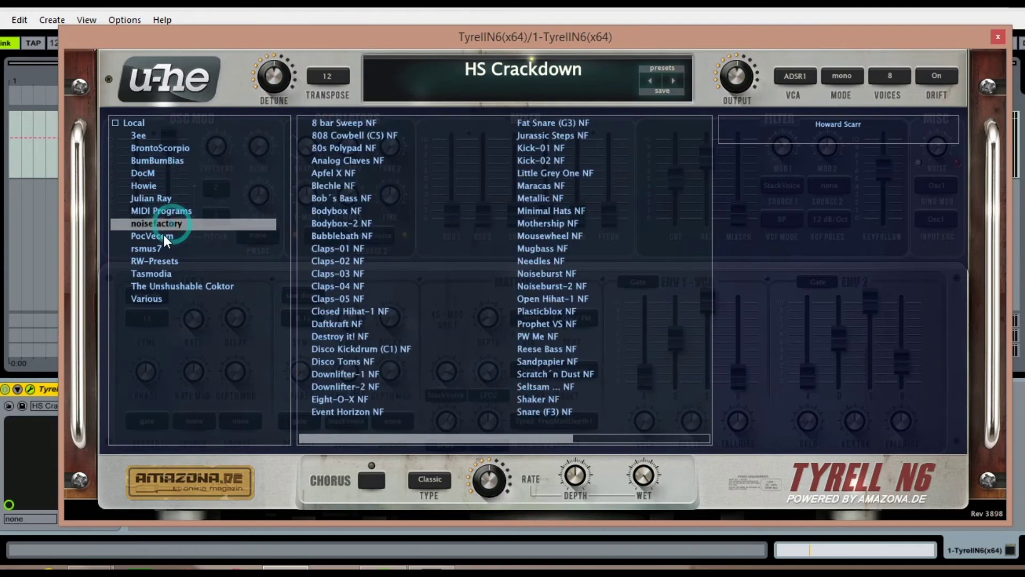
pyautogui.click(160, 236)
pyautogui.click(155, 249)
pyautogui.click(160, 262)
pyautogui.click(163, 273)
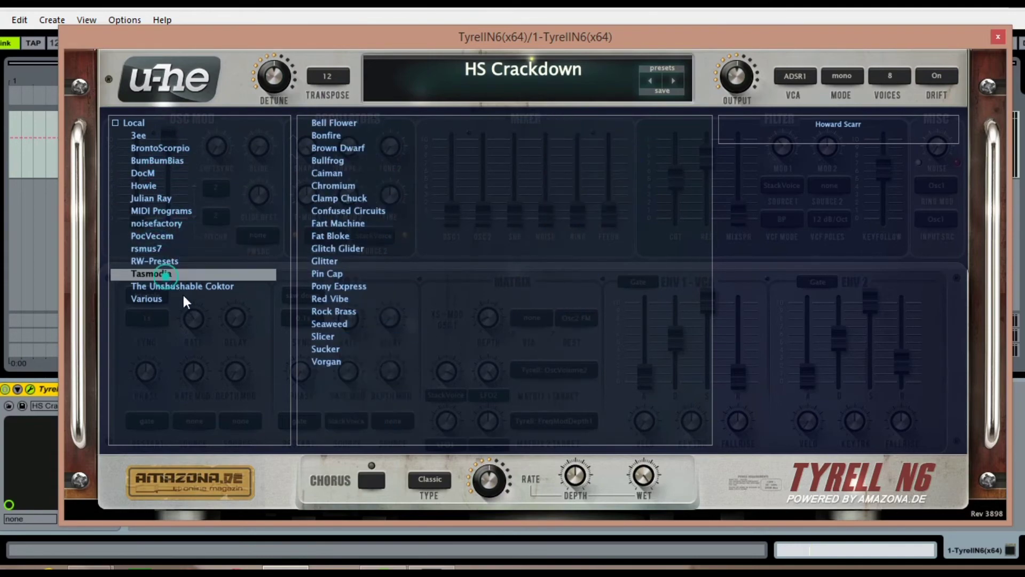
pyautogui.click(175, 286)
pyautogui.click(153, 302)
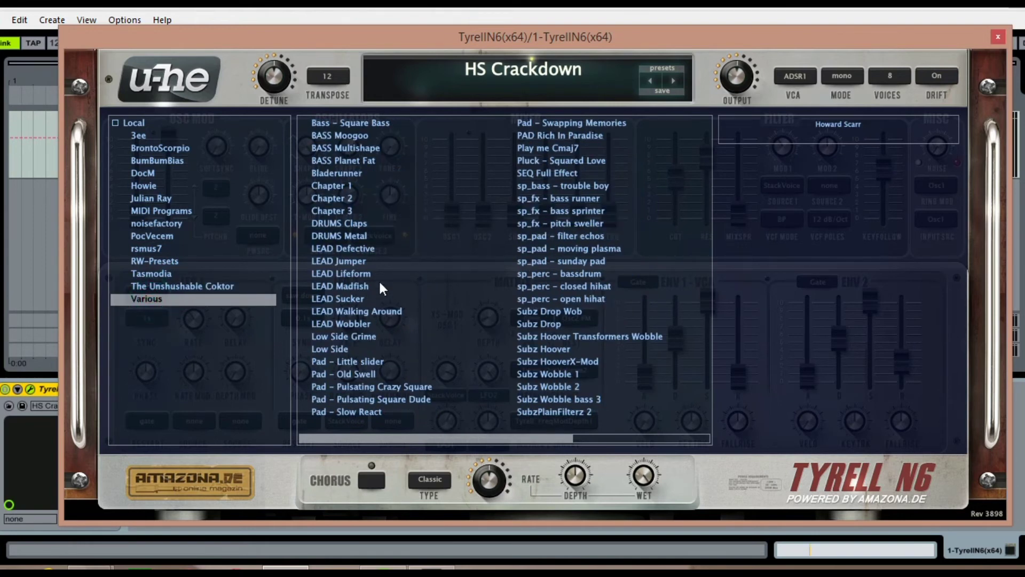
# Try the Chapter 3, LEAD Lifeform and BASS Planet Fat presets from the Various folder.
pyautogui.click(342, 214)
pyautogui.click(338, 273)
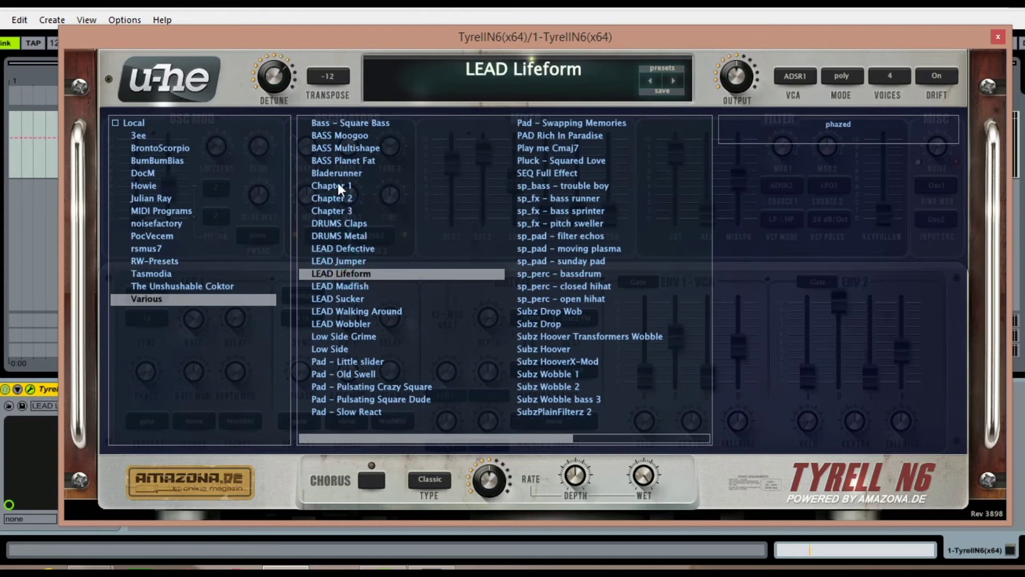
pyautogui.click(340, 160)
# Browse to the folder of HS presets, audition several sounds, load HS Fluffuzz and close the plug-in window.
pyautogui.click(155, 163)
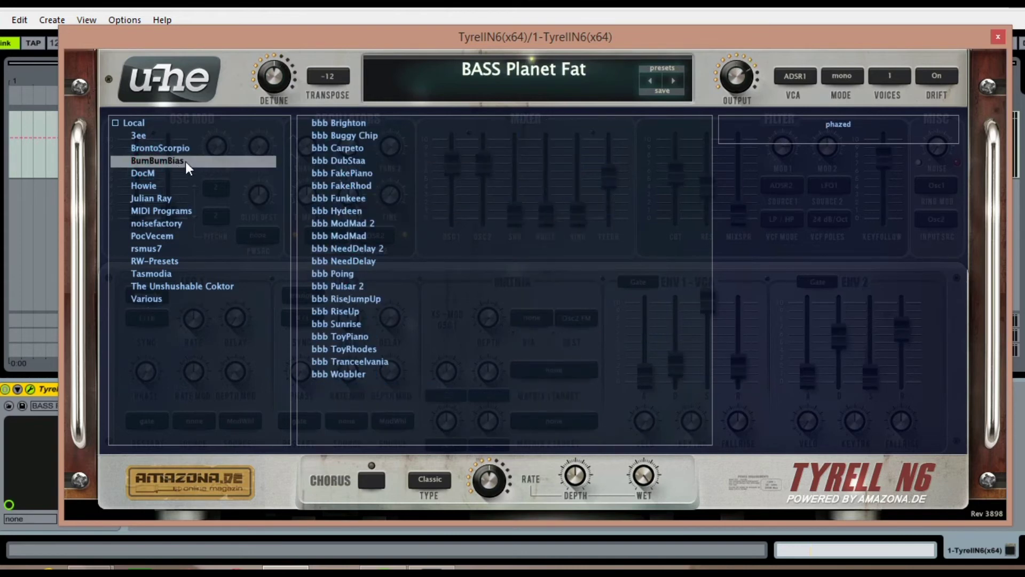
pyautogui.click(145, 173)
pyautogui.click(151, 187)
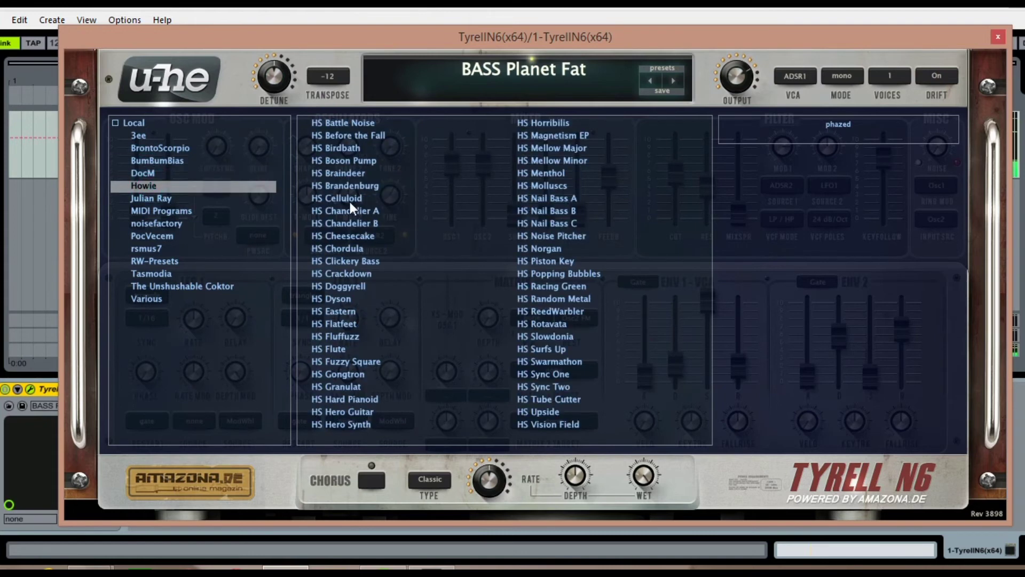
pyautogui.click(351, 200)
pyautogui.click(352, 237)
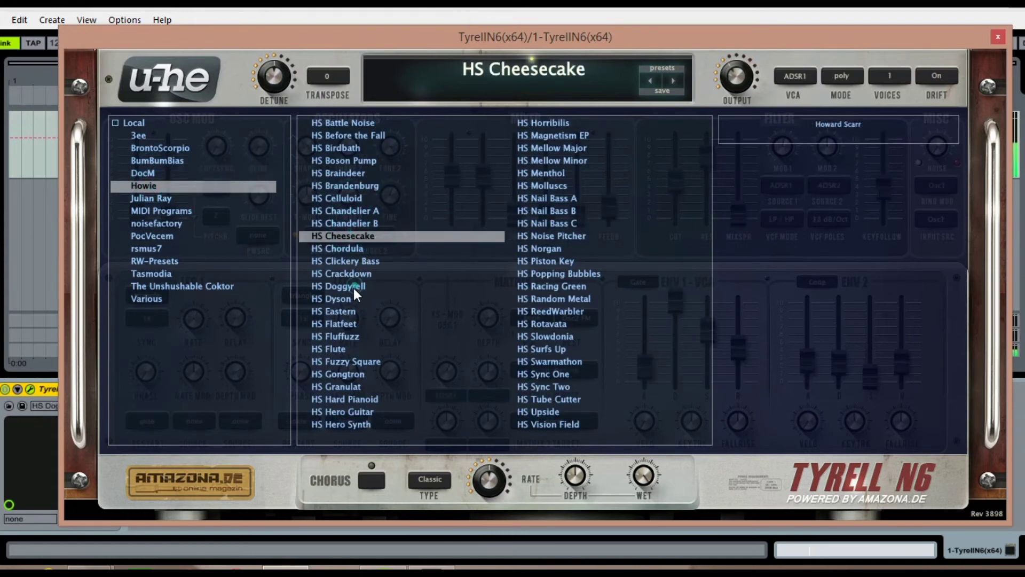
pyautogui.click(355, 286)
pyautogui.click(342, 336)
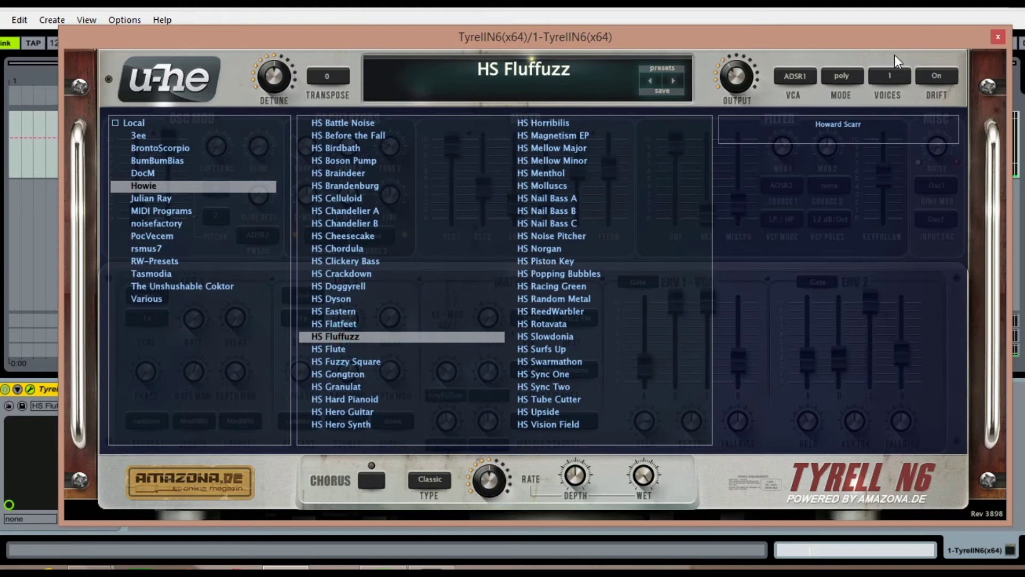
pyautogui.click(998, 37)
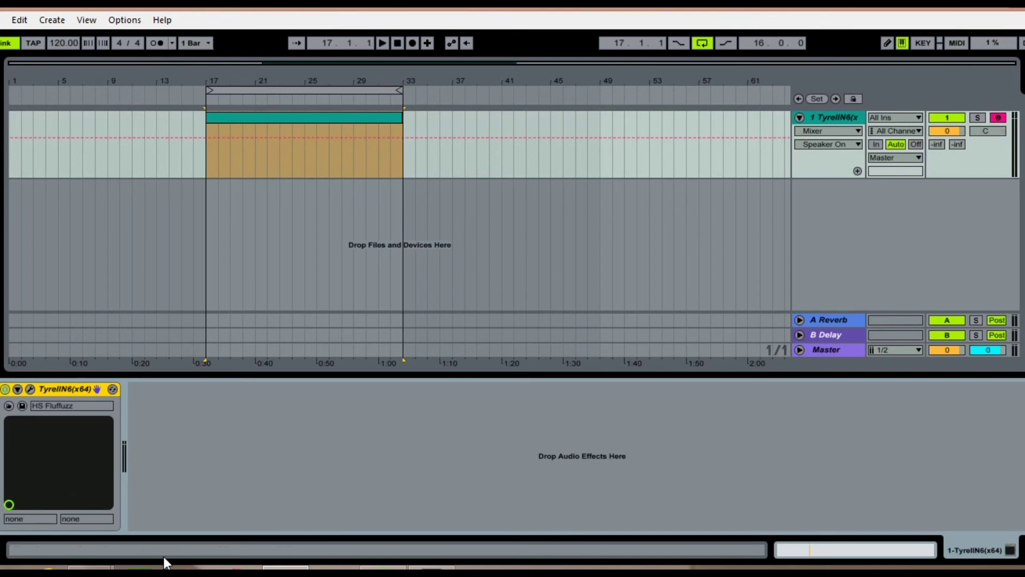
# Play a test note, open the MIDI clip in the note editor and select the project tempo.
pyautogui.press('a')
pyautogui.doubleClick(280, 117)
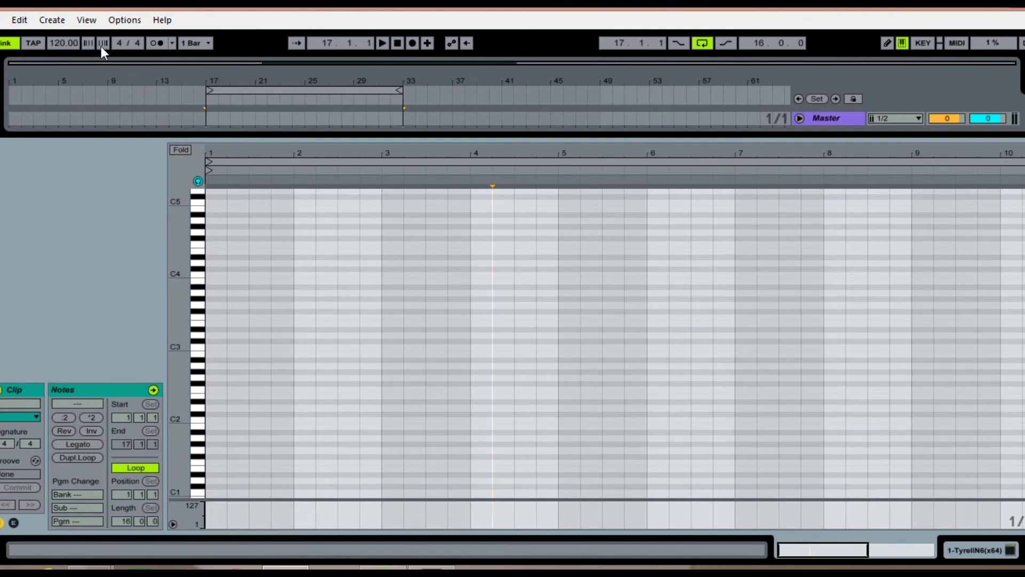
pyautogui.click(65, 45)
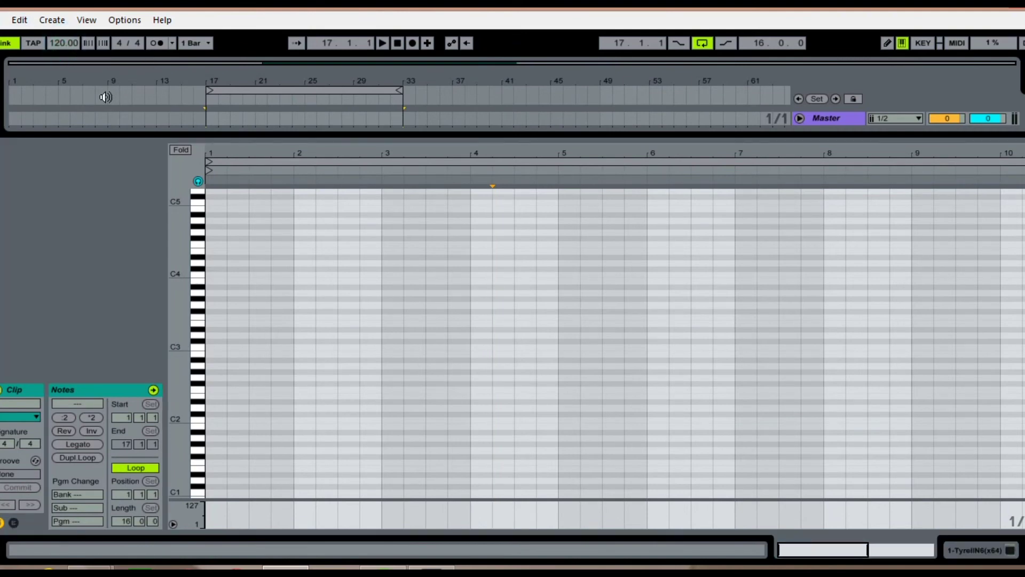
# Turn on the metronome and play the project briefly to hear the click.
pyautogui.click(158, 44)
pyautogui.click(382, 43)
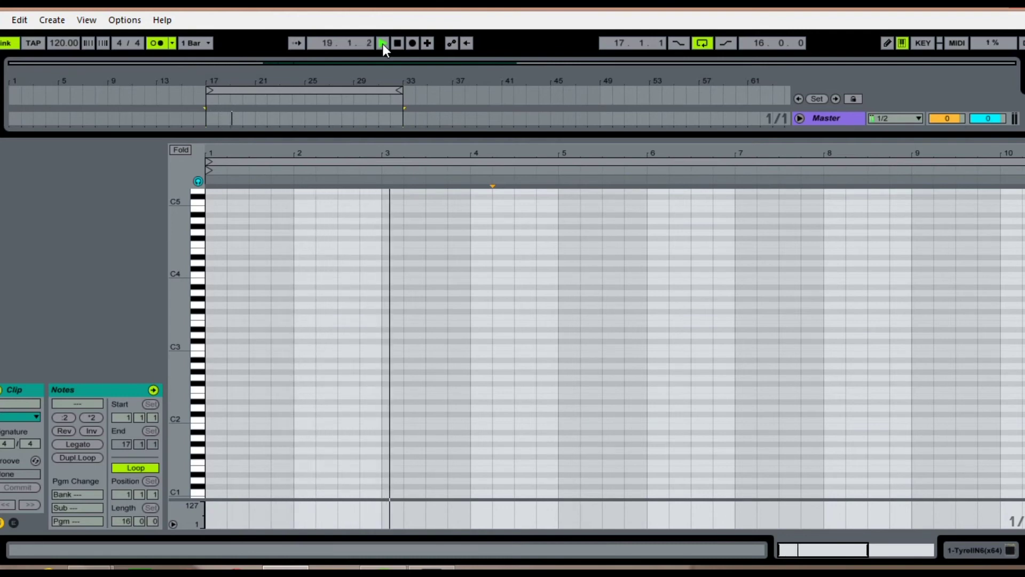
pyautogui.press('space')
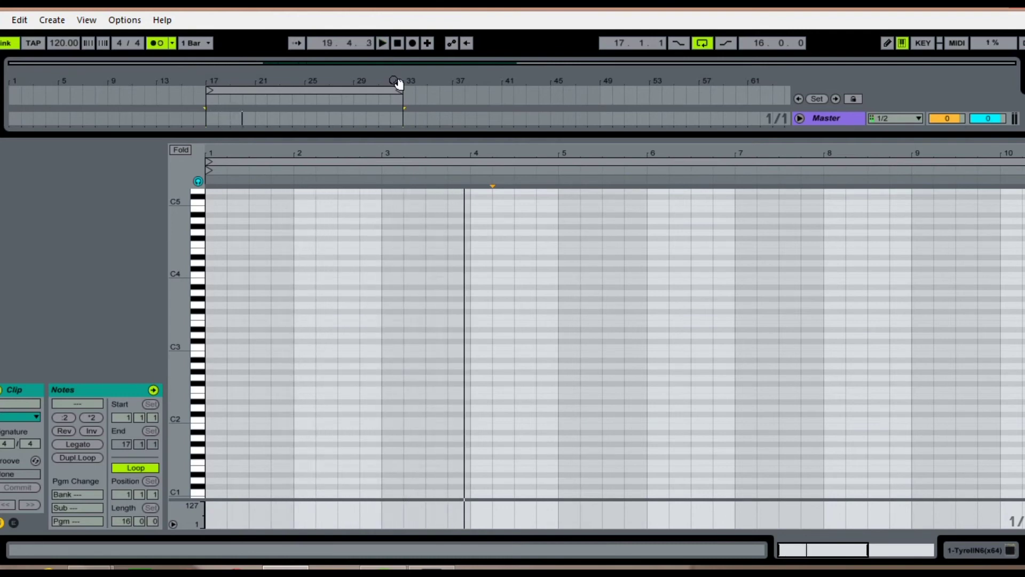
# Shorten both the loop region and the MIDI clip to three bars, from bar 17 to bar 20.
pyautogui.click(431, 136)
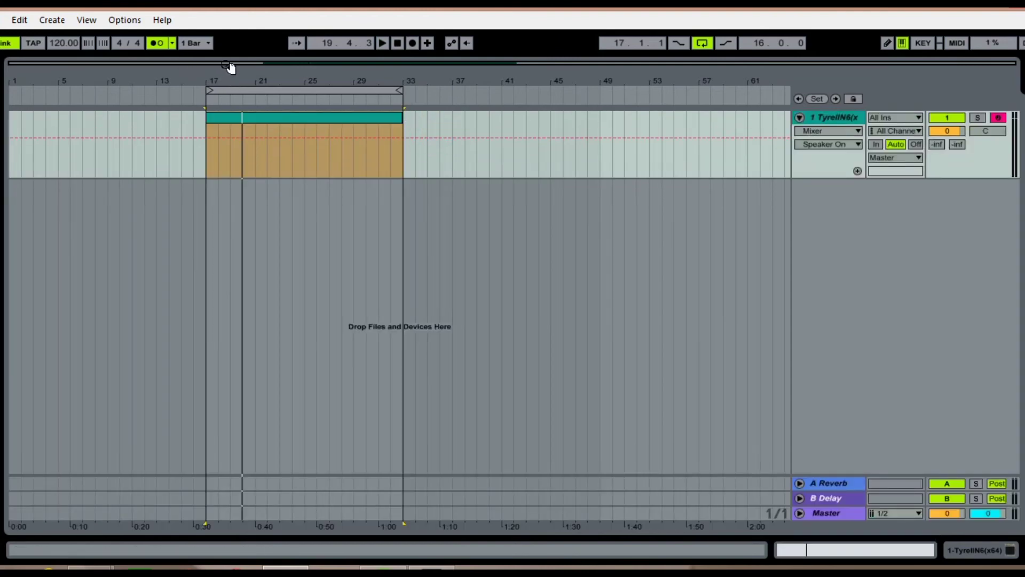
pyautogui.moveTo(269, 64); pyautogui.dragTo(269, 86)
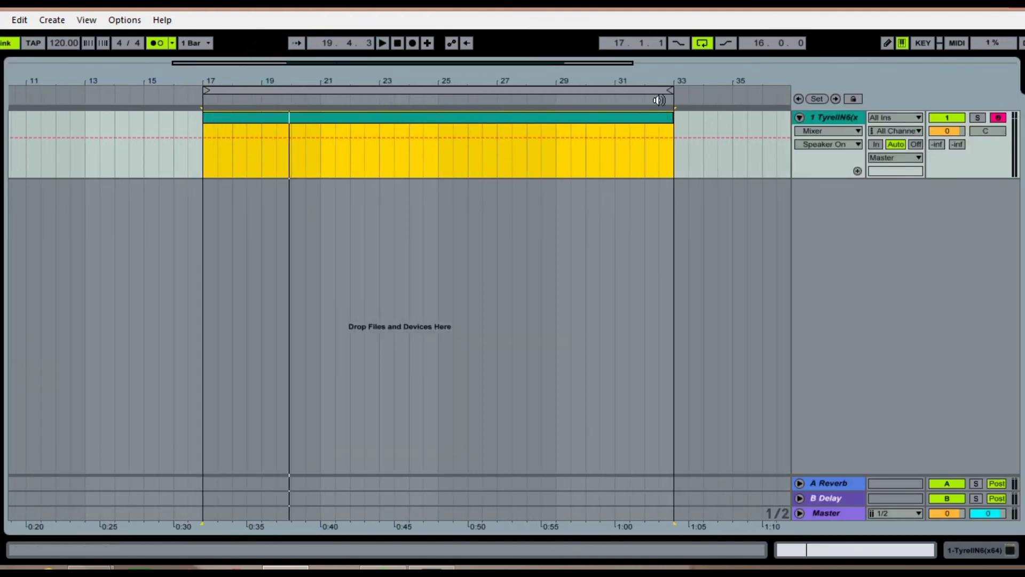
pyautogui.moveTo(668, 93); pyautogui.dragTo(293, 111)
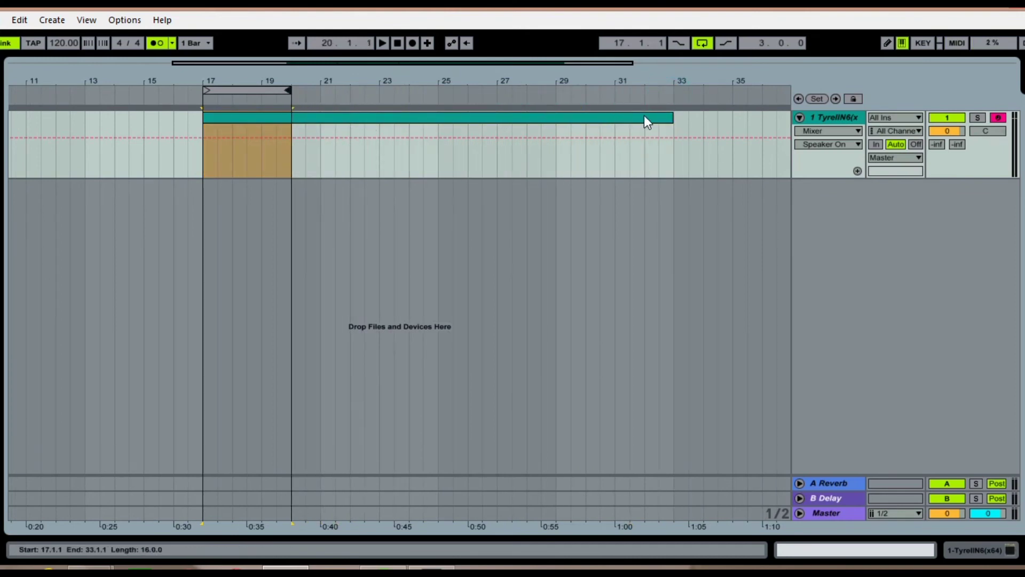
pyautogui.moveTo(668, 123); pyautogui.dragTo(294, 131)
# Open the shortened MIDI clip in the note editor and play it briefly with the metronome.
pyautogui.doubleClick(244, 117)
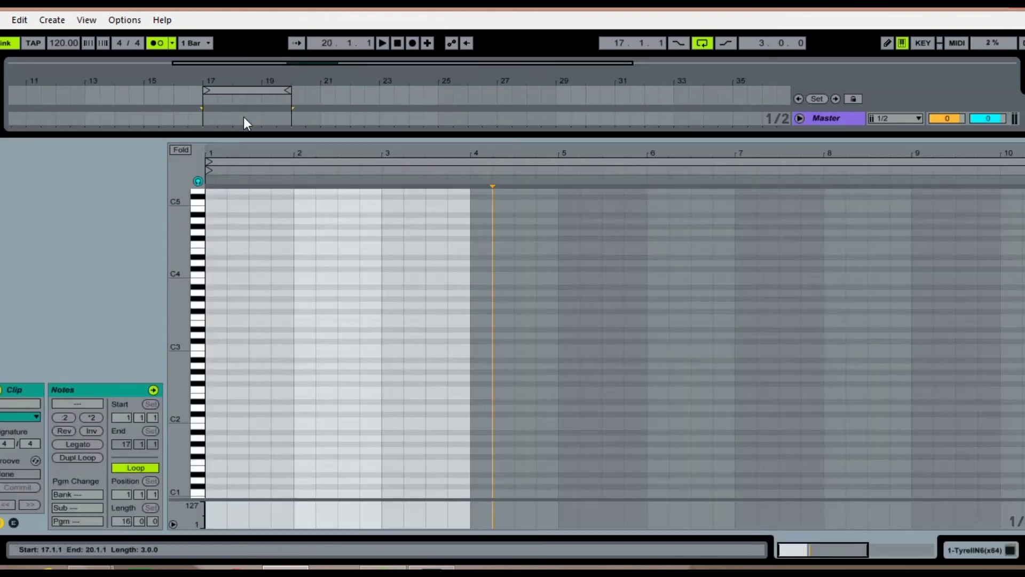
pyautogui.press('space')
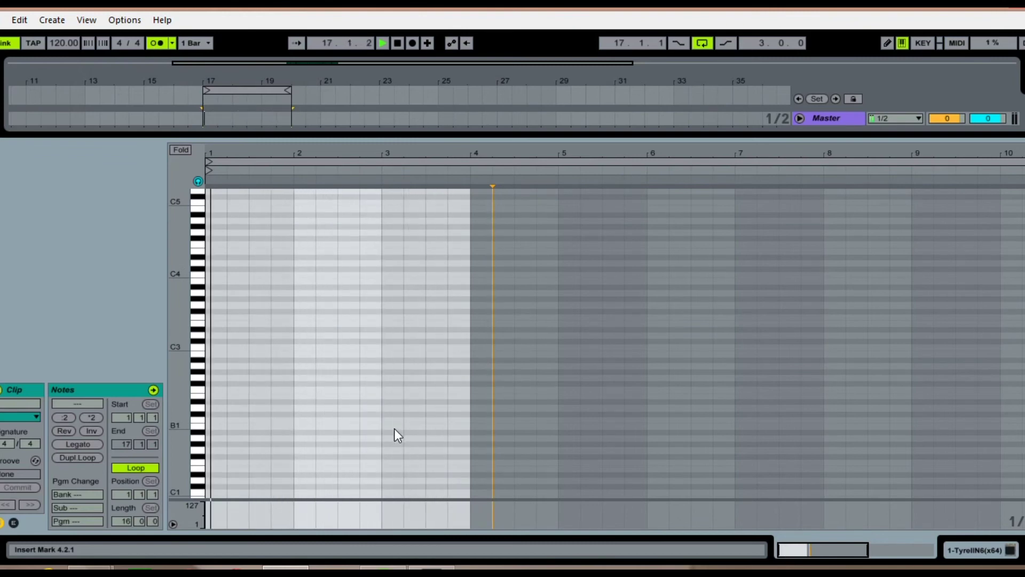
pyautogui.press('space')
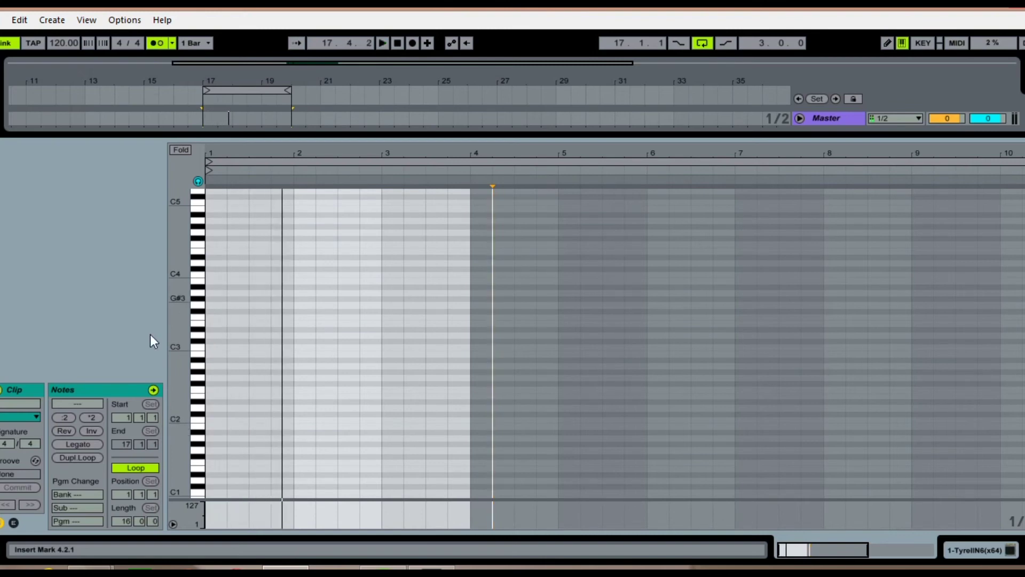
# Add sixteenth notes on C3 at 1, 1.1.3, 1.2, 1.2.4 and 1.3.3, plus C#3 at 1.4.2, and play the pattern.
pyautogui.moveTo(406, 153); pyautogui.dragTo(406, 179)
pyautogui.moveTo(551, 149); pyautogui.dragTo(644, 149)
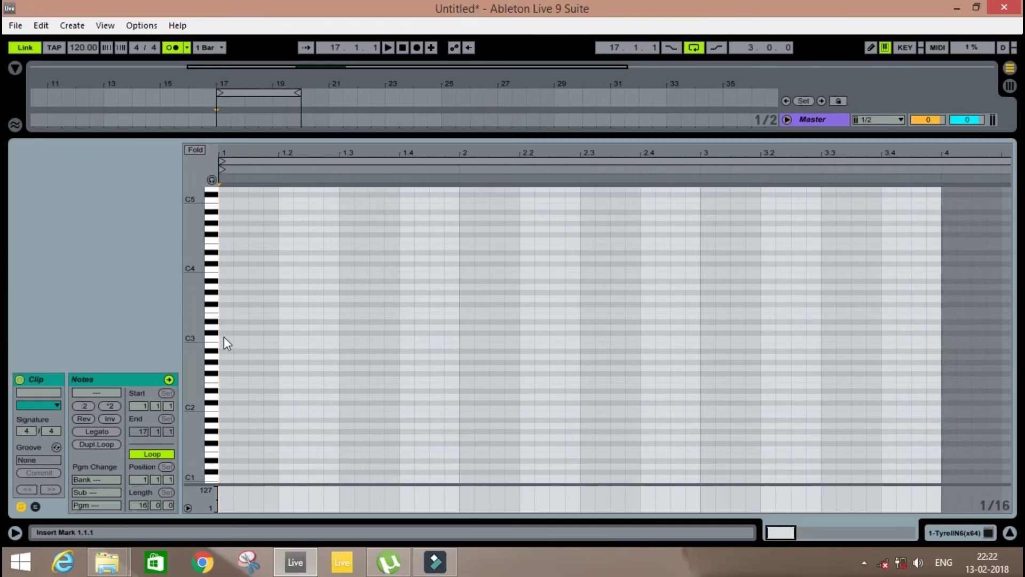
pyautogui.doubleClick(224, 339)
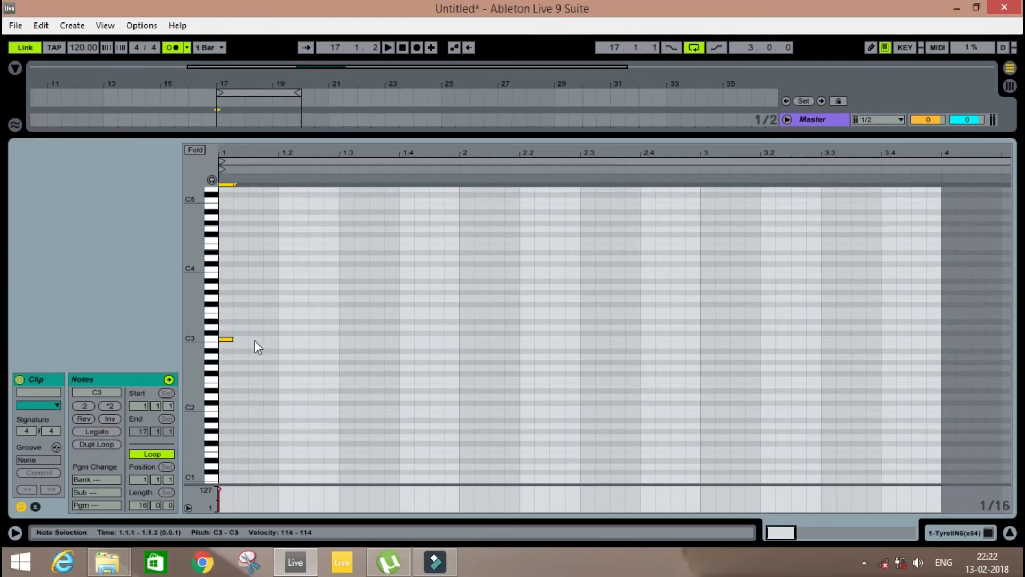
pyautogui.doubleClick(255, 339)
pyautogui.doubleClick(285, 339)
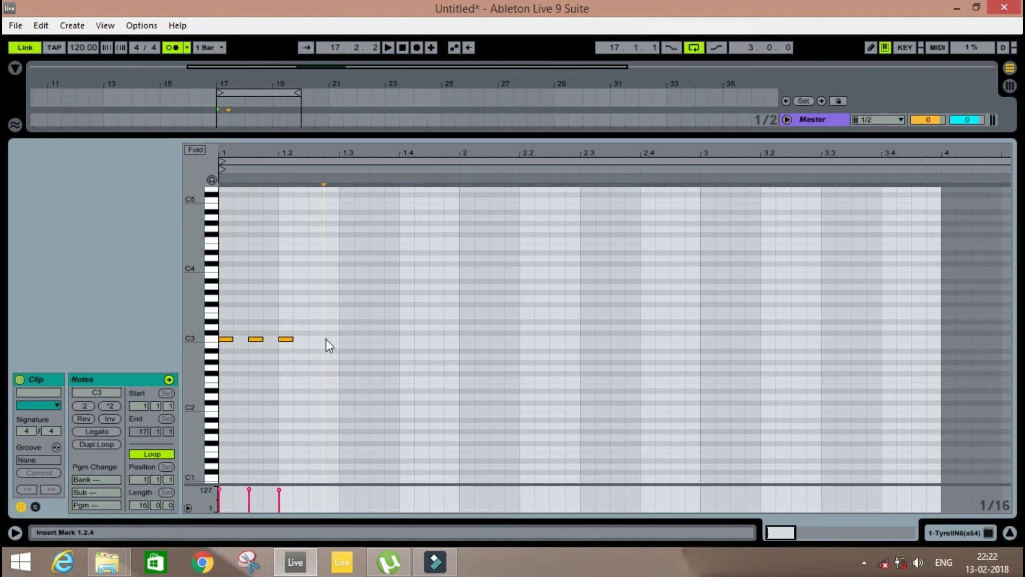
pyautogui.doubleClick(327, 338)
pyautogui.doubleClick(377, 339)
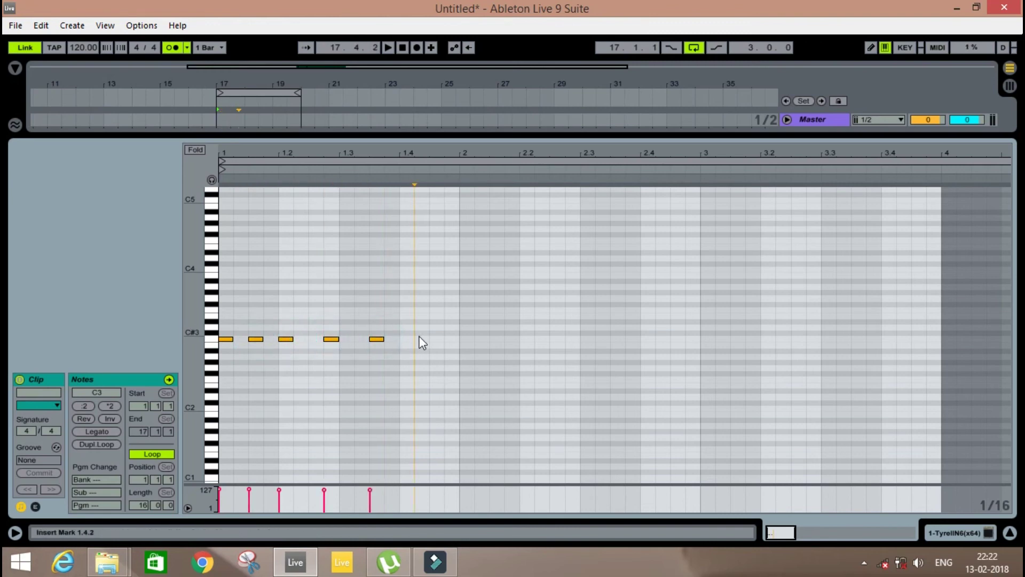
pyautogui.doubleClick(422, 333)
pyautogui.press('space')
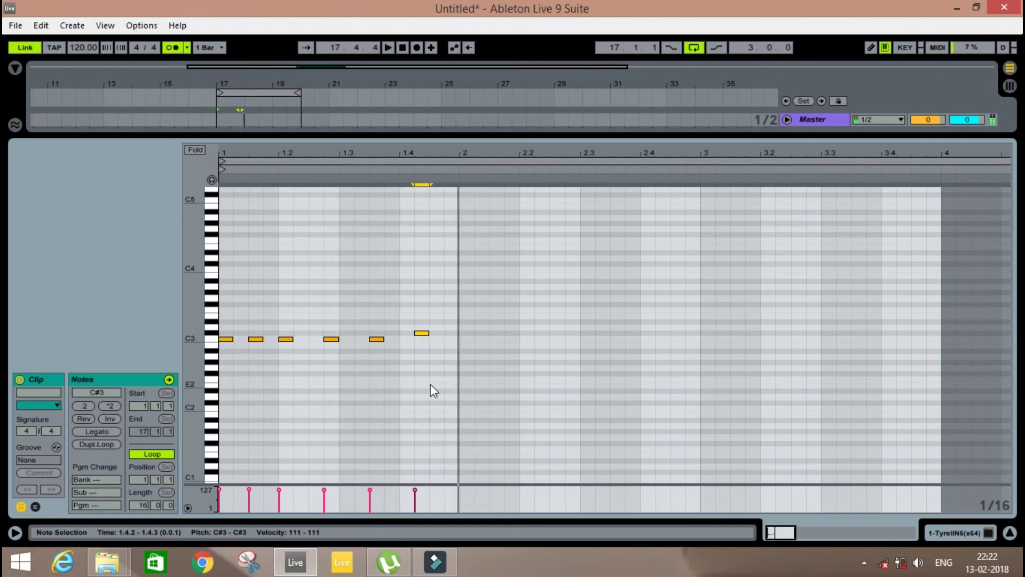
pyautogui.press('space')
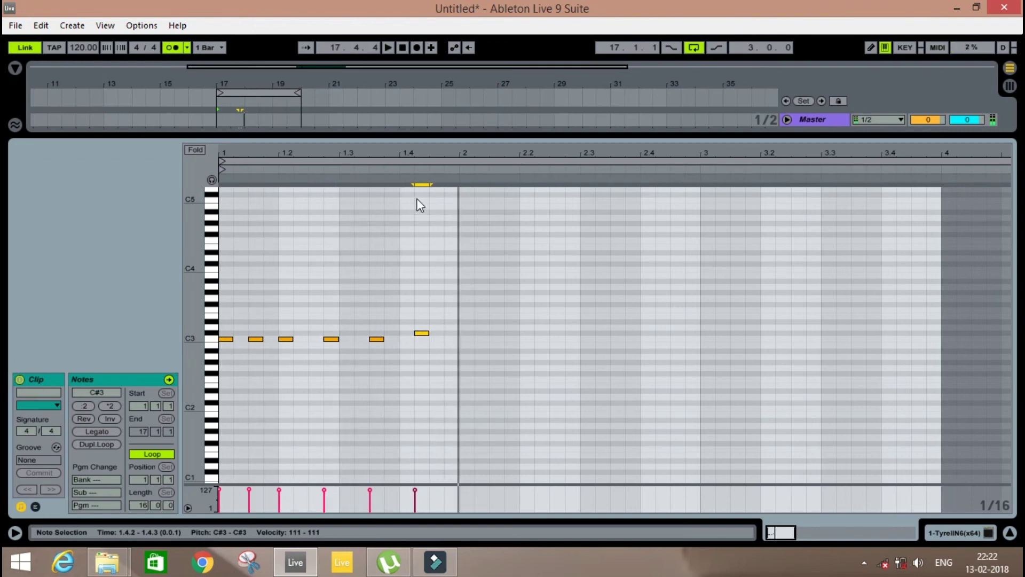
# Return to the arrangement, show the MIDI track's devices and open the TyrellN6 plug-in window.
pyautogui.doubleClick(397, 138)
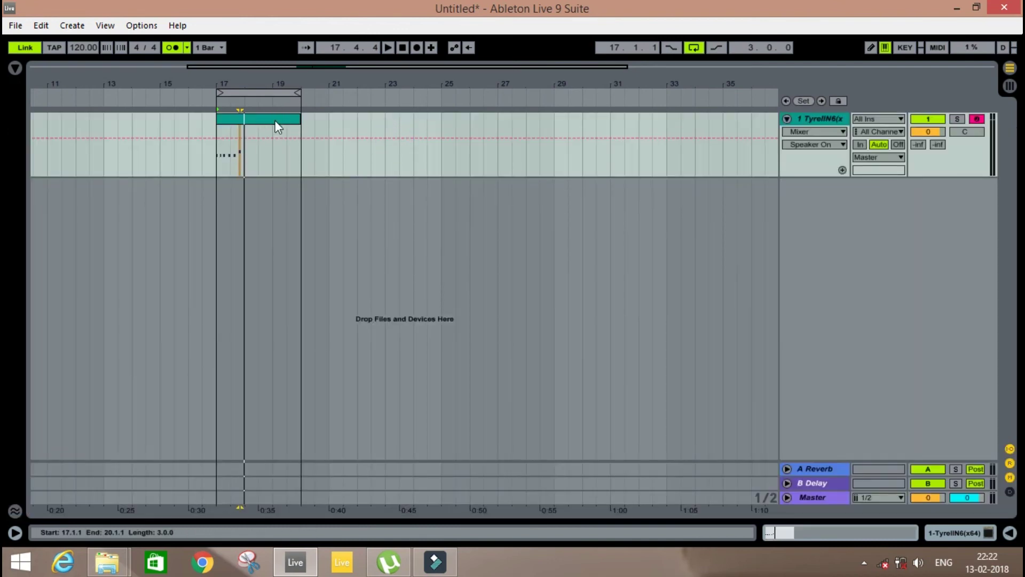
pyautogui.click(824, 119)
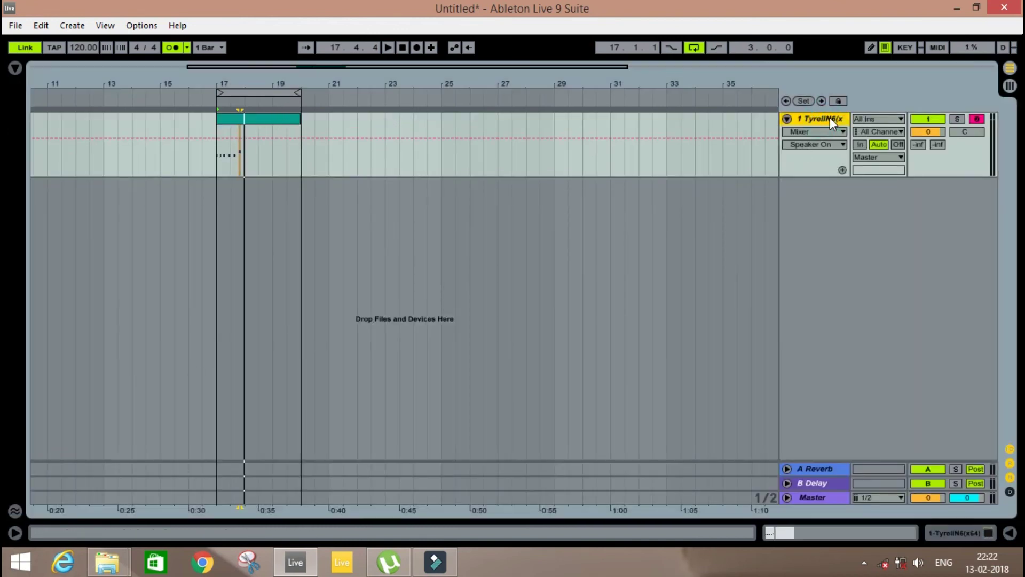
pyautogui.doubleClick(830, 117)
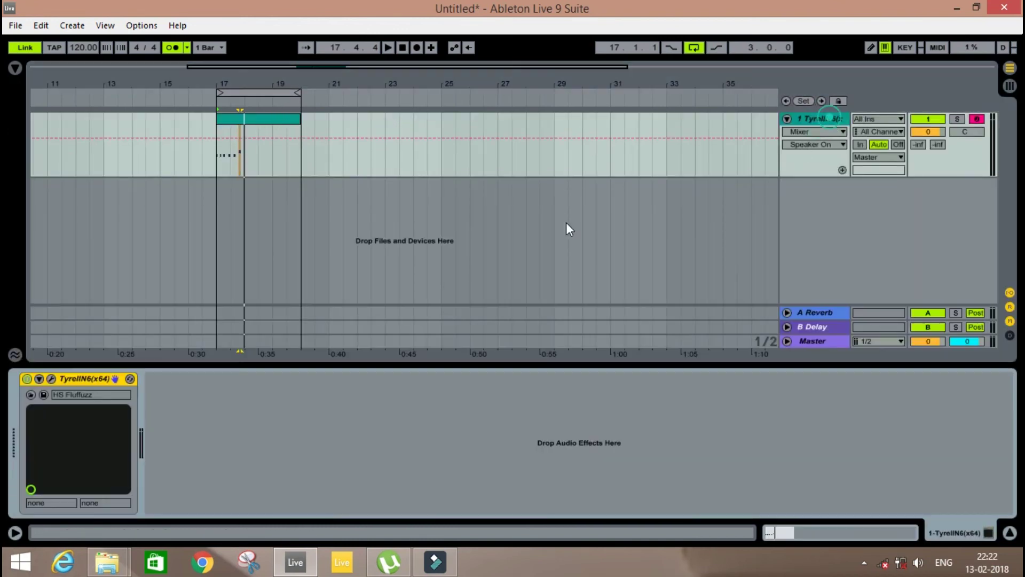
pyautogui.click(51, 379)
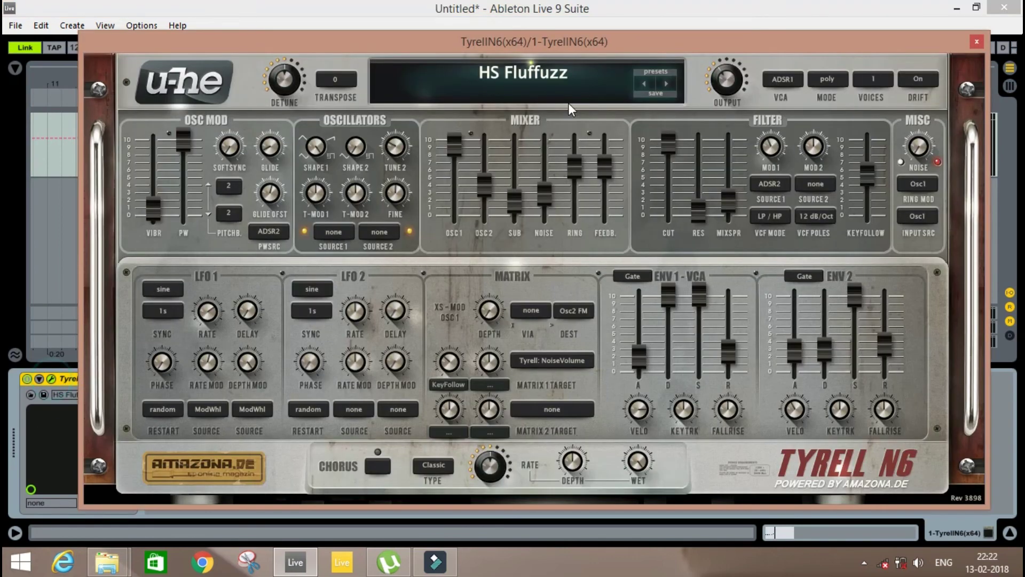
# Audition the presets following HS Fluffuzz one after another, from HS Flute up to HS Hero Guitar.
pyautogui.click(667, 85)
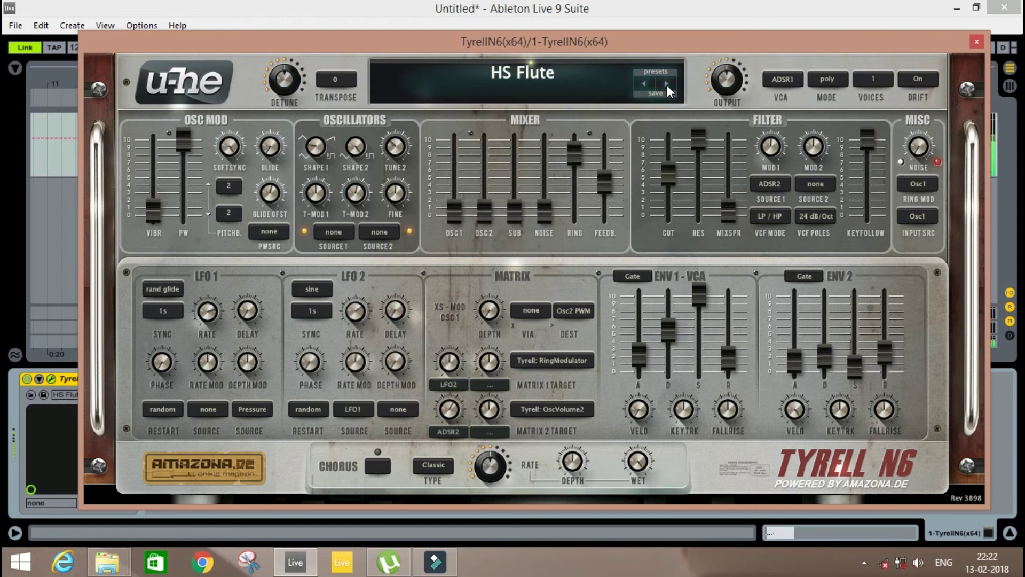
pyautogui.click(668, 85)
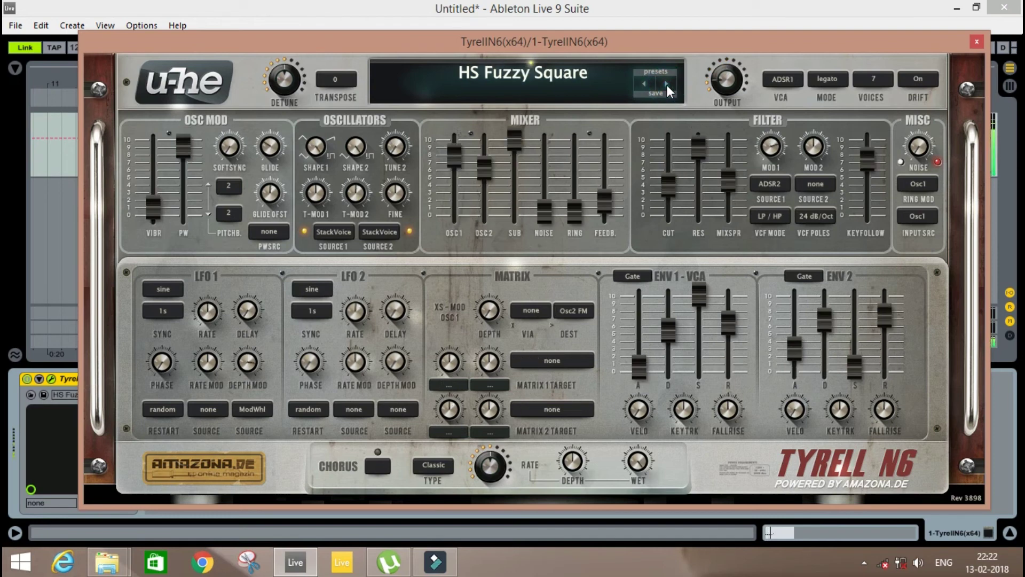
pyautogui.click(667, 85)
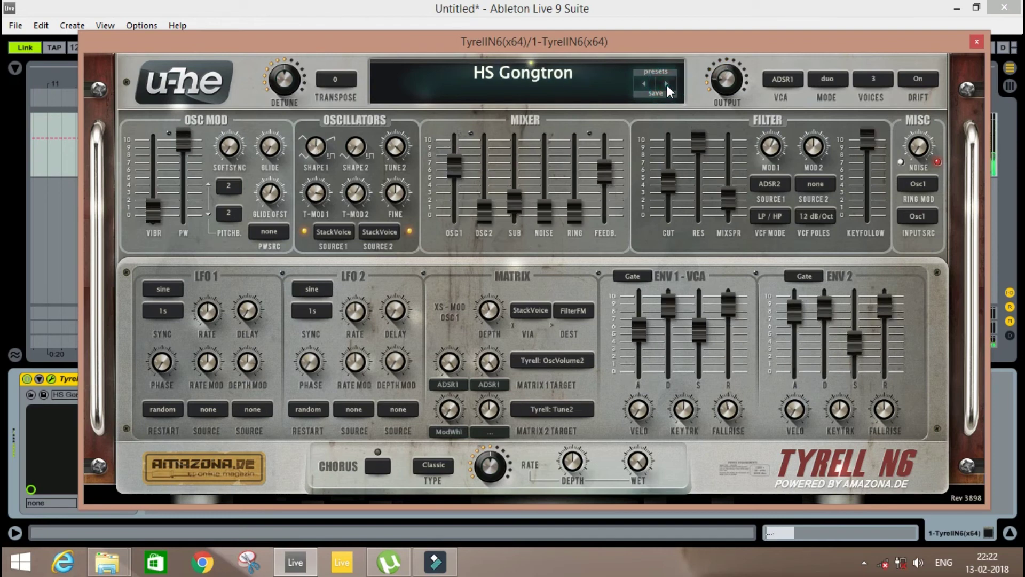
pyautogui.click(668, 85)
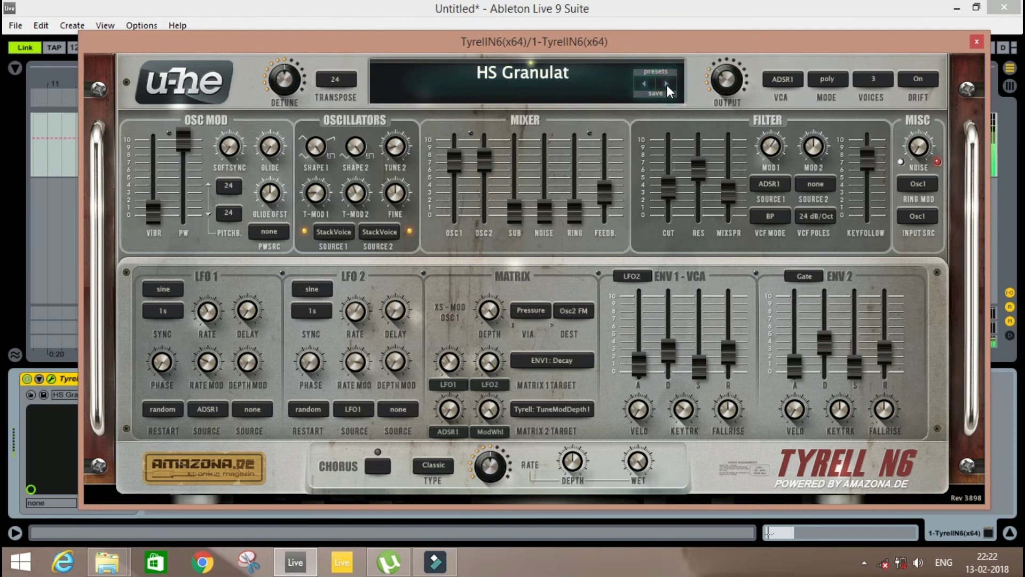
pyautogui.click(667, 85)
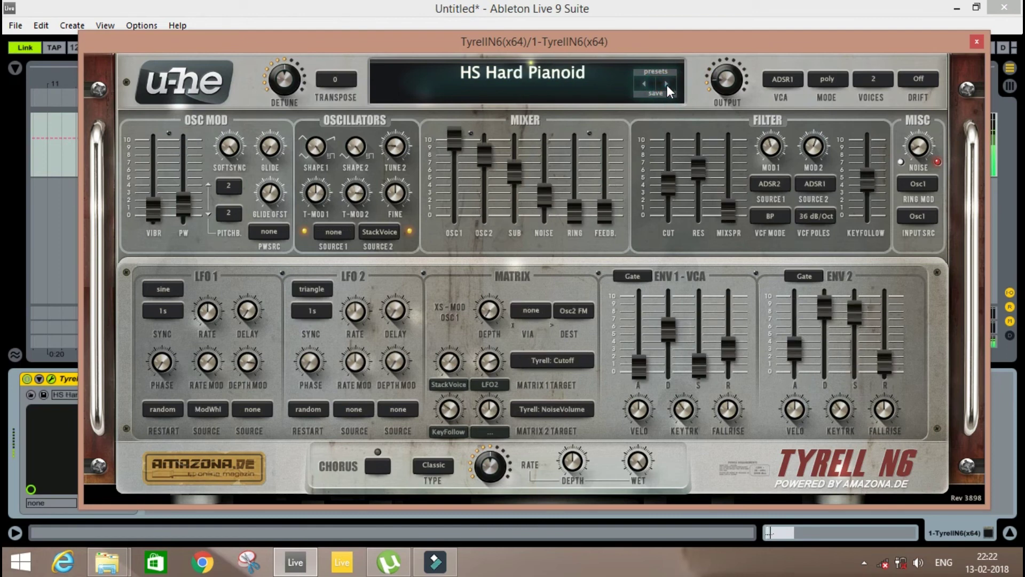
pyautogui.click(667, 85)
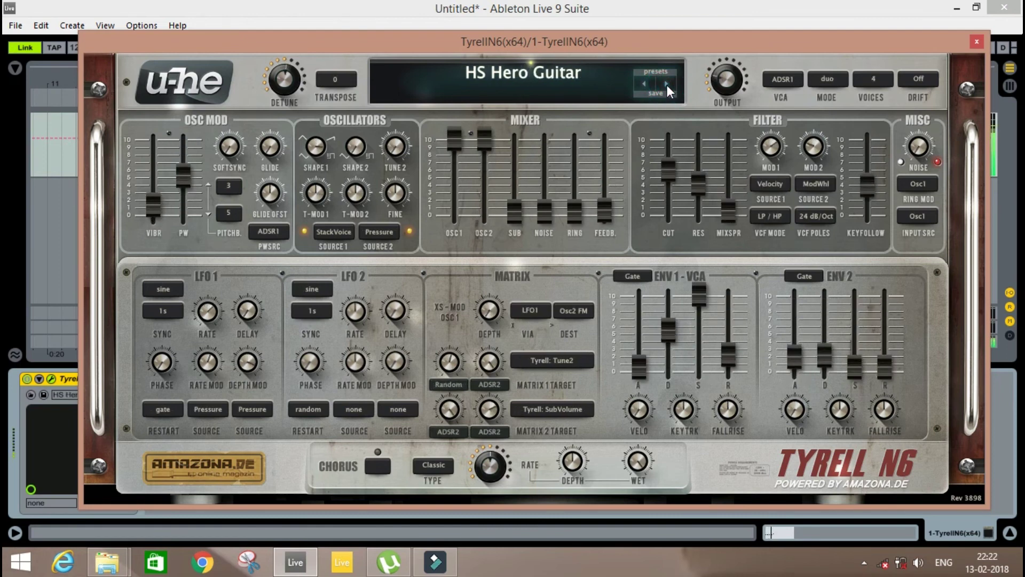
# Close the plug-in window, delete the TyrellN6 instrument from the track and select the three-bar MIDI clip.
pyautogui.click(977, 41)
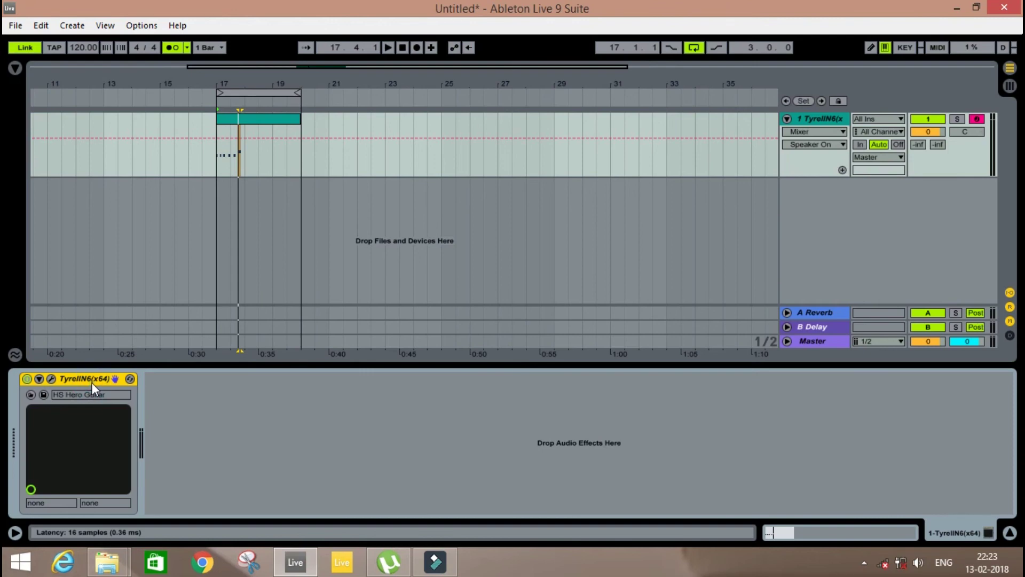
pyautogui.press('Delete')
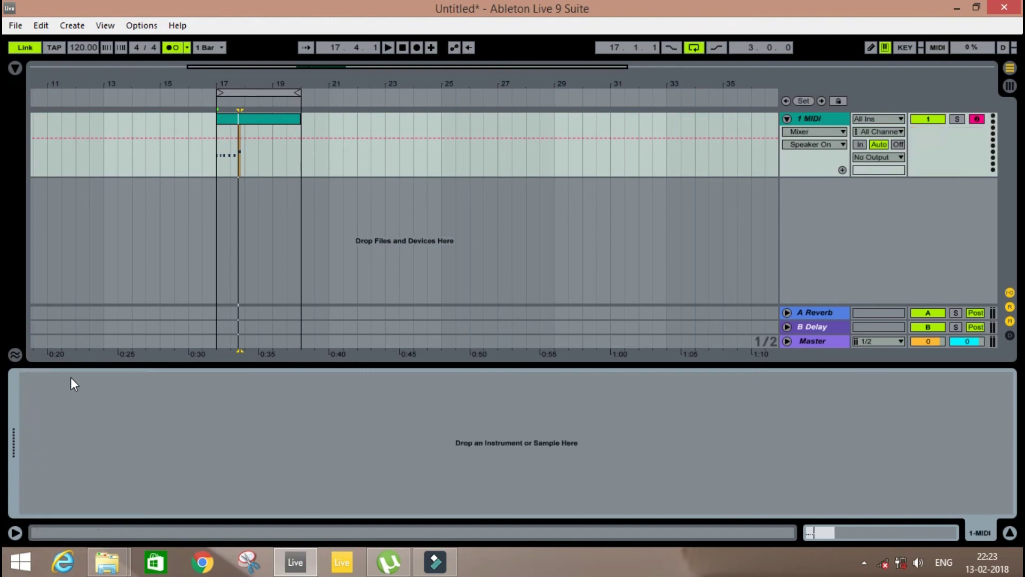
pyautogui.click(464, 364)
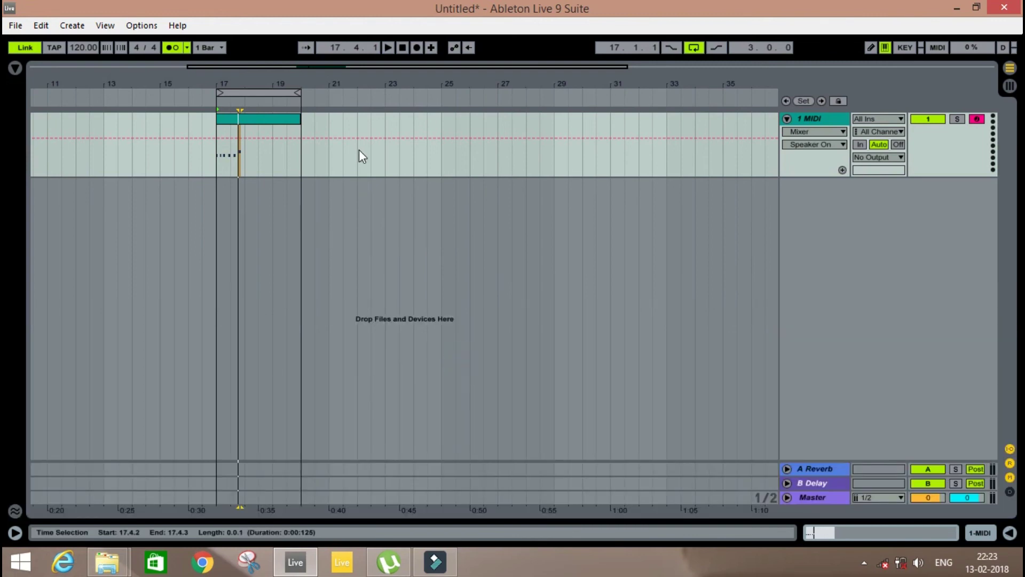
pyautogui.moveTo(247, 69); pyautogui.dragTo(416, 184)
pyautogui.click(420, 117)
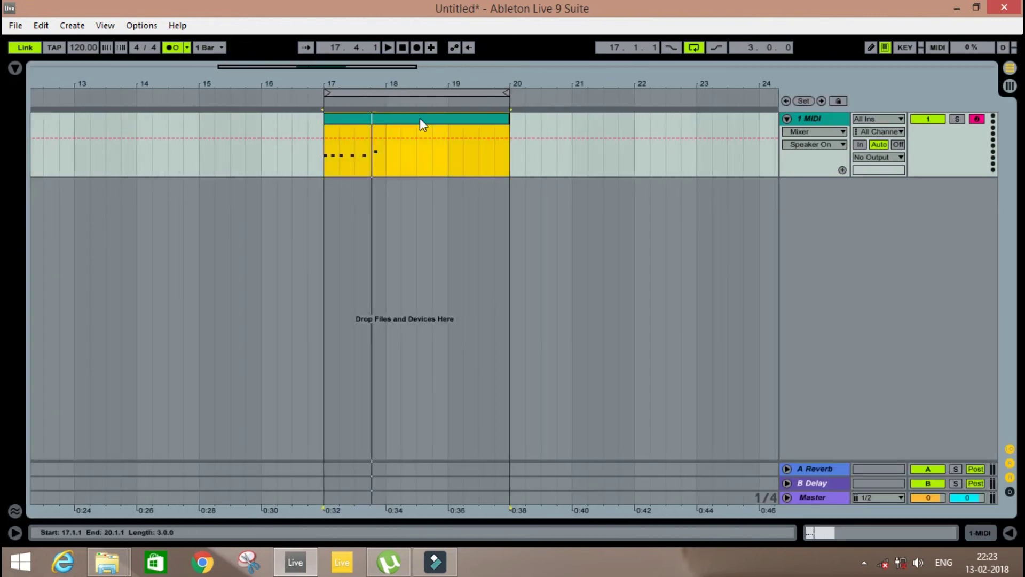